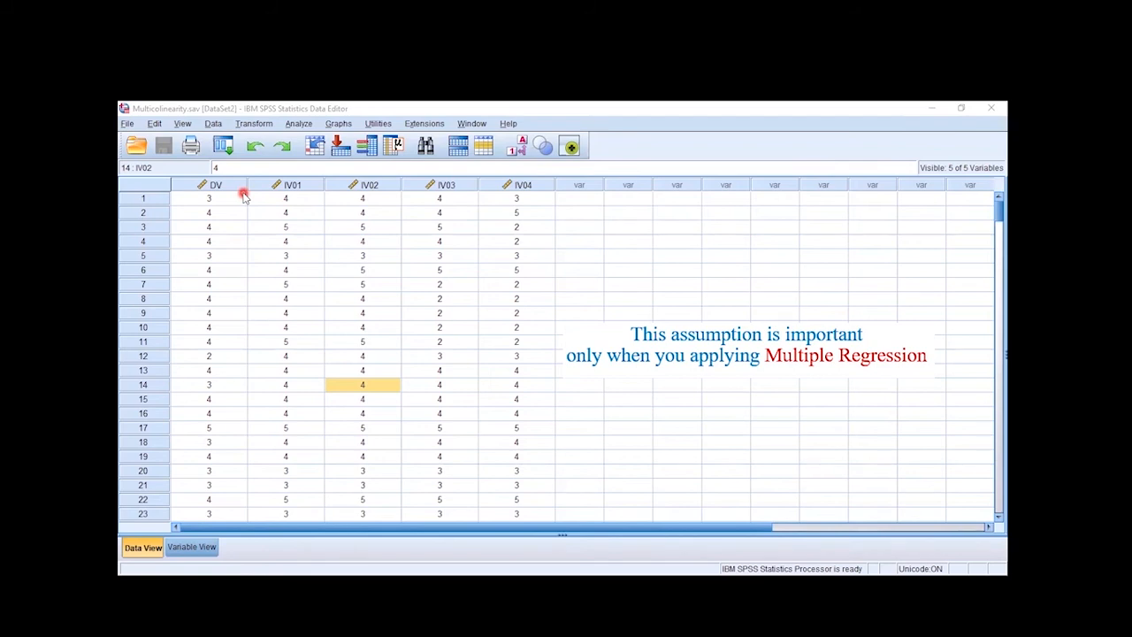
Set up a new linear regression with the previous settings cleared and DV as the dependent variable
{"action": "left_click", "coordinate": [299, 124]}
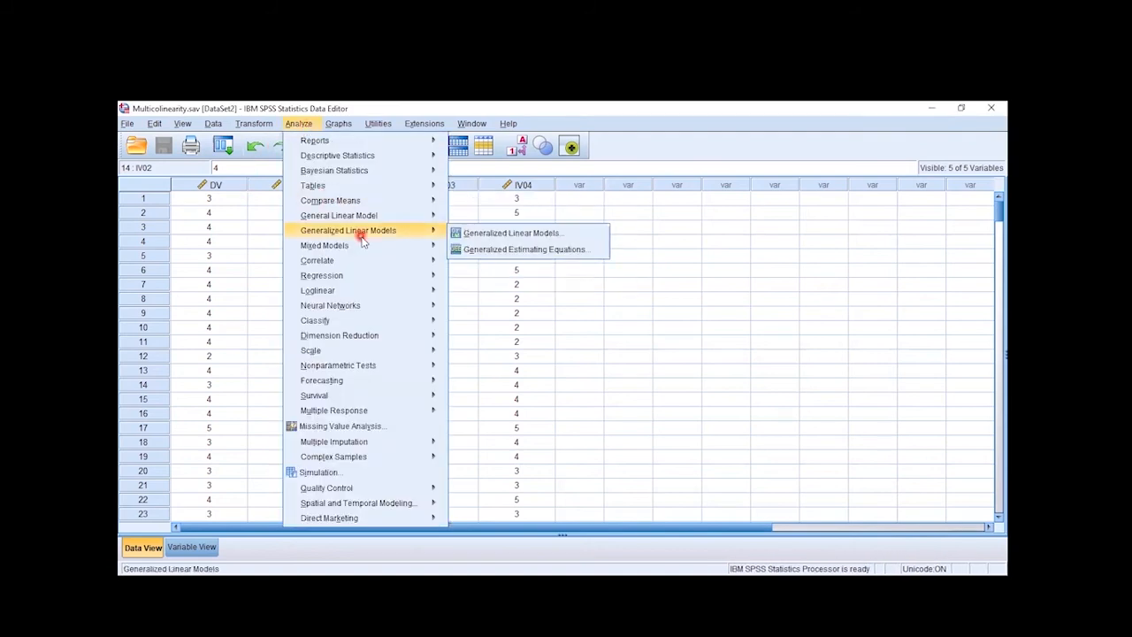
{"action": "mouse_move", "coordinate": [368, 277]}
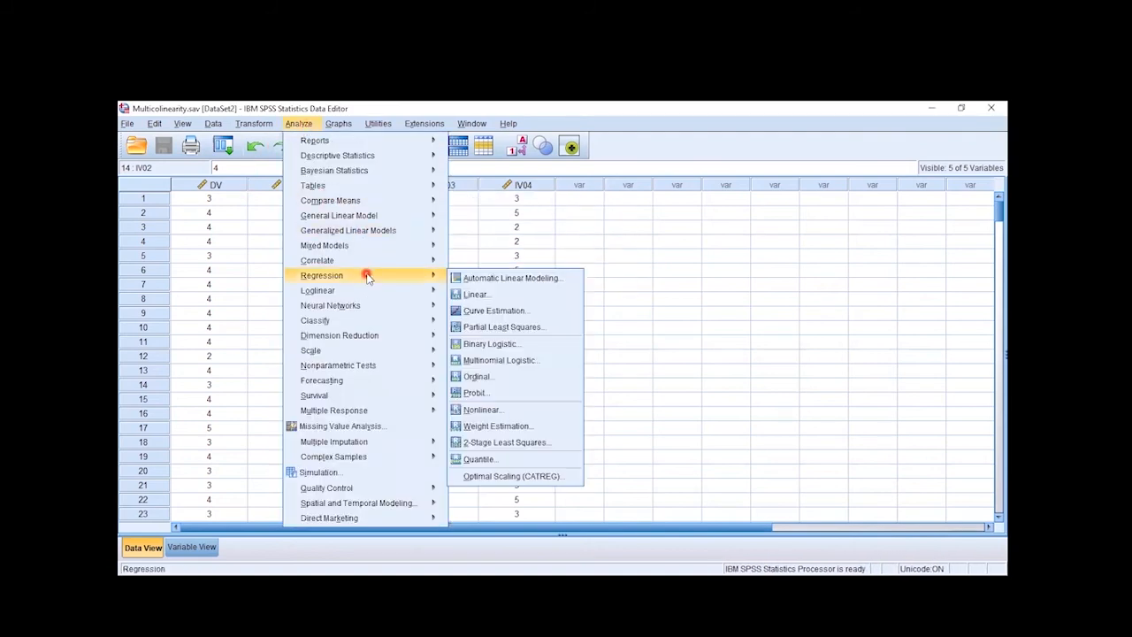
{"action": "left_click", "coordinate": [488, 294]}
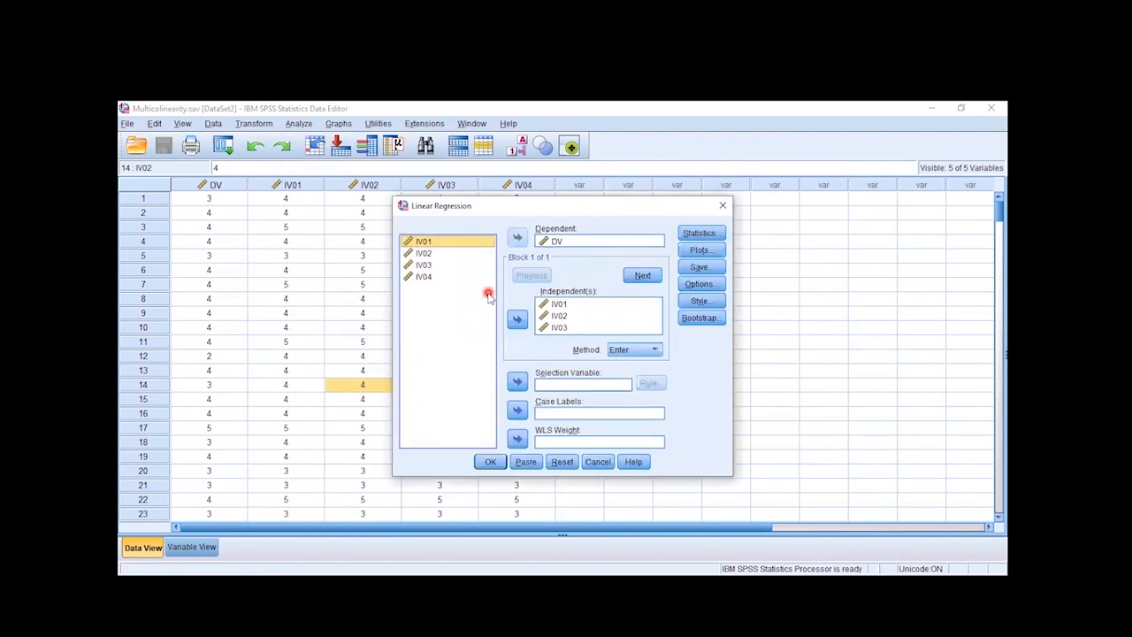
{"action": "left_click", "coordinate": [562, 461]}
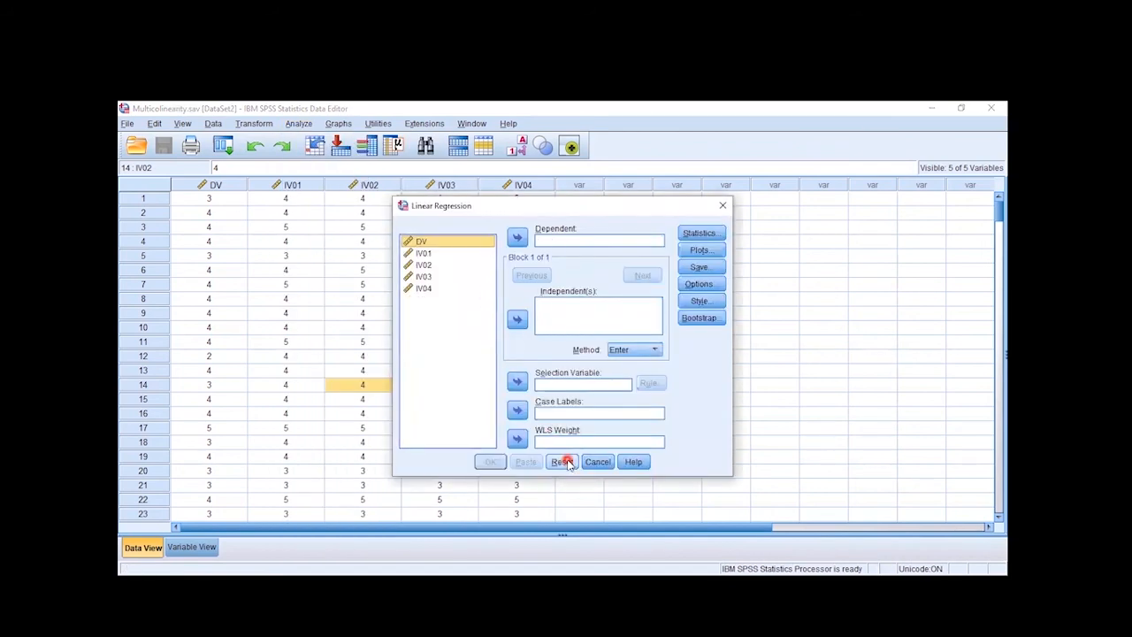
{"action": "left_click", "coordinate": [446, 244]}
{"action": "left_click", "coordinate": [517, 236]}
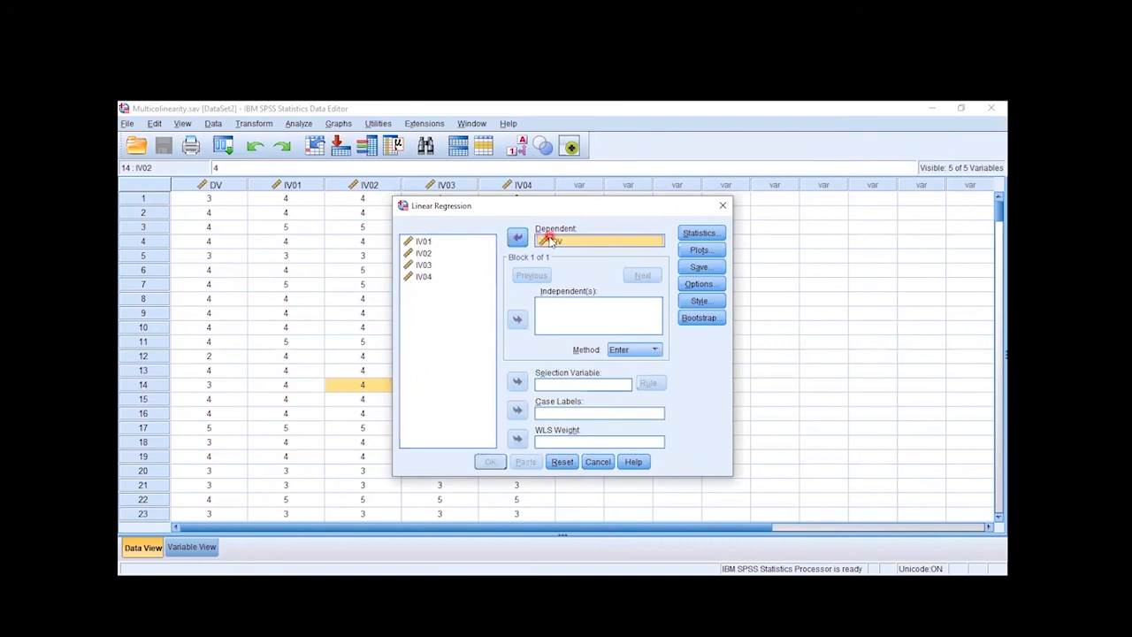
Add IV01, IV02, IV03 and IV04 as the independent variables of the regression
{"action": "left_click", "coordinate": [425, 276]}
{"action": "key", "text": "shift+Home"}
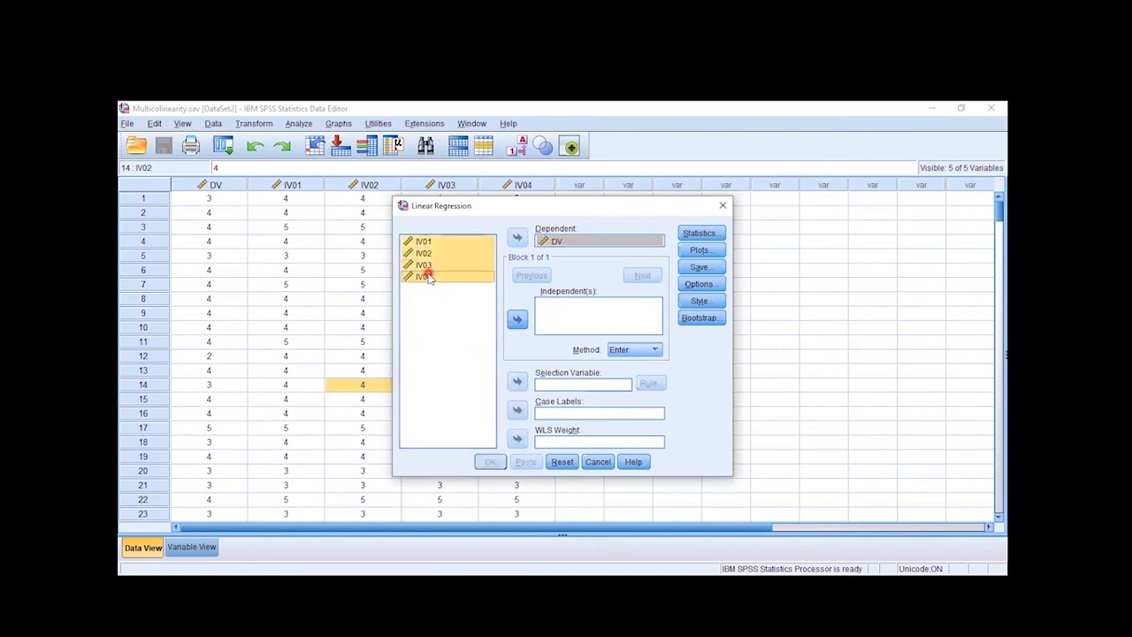
{"action": "left_click", "coordinate": [517, 319]}
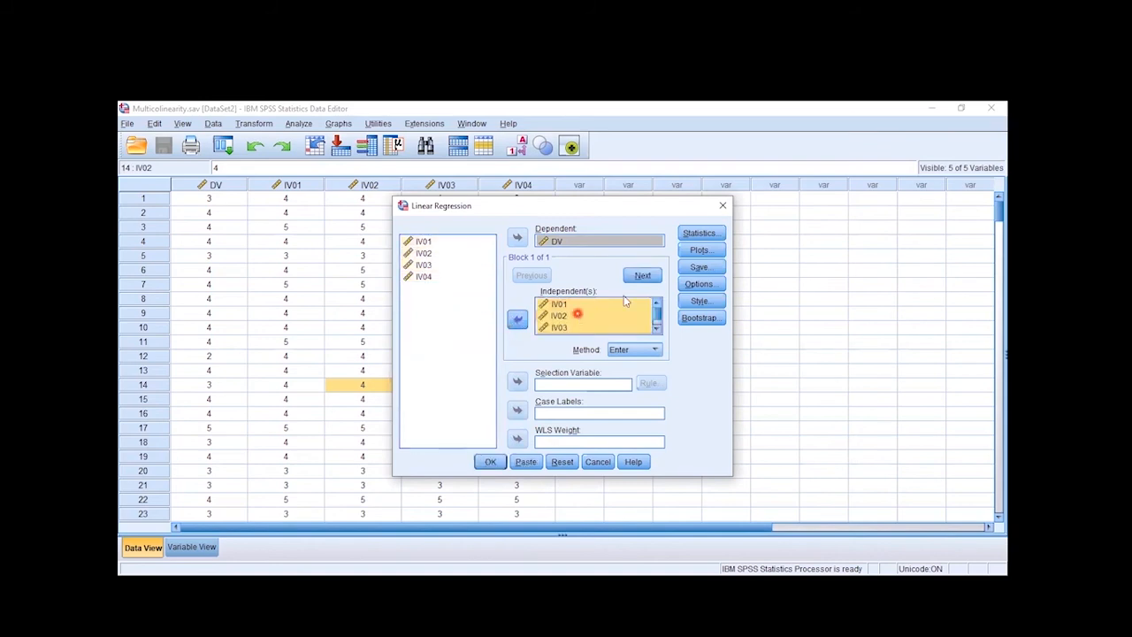
Include collinearity diagnostics in the regression statistics and run the analysis
{"action": "left_click", "coordinate": [690, 234]}
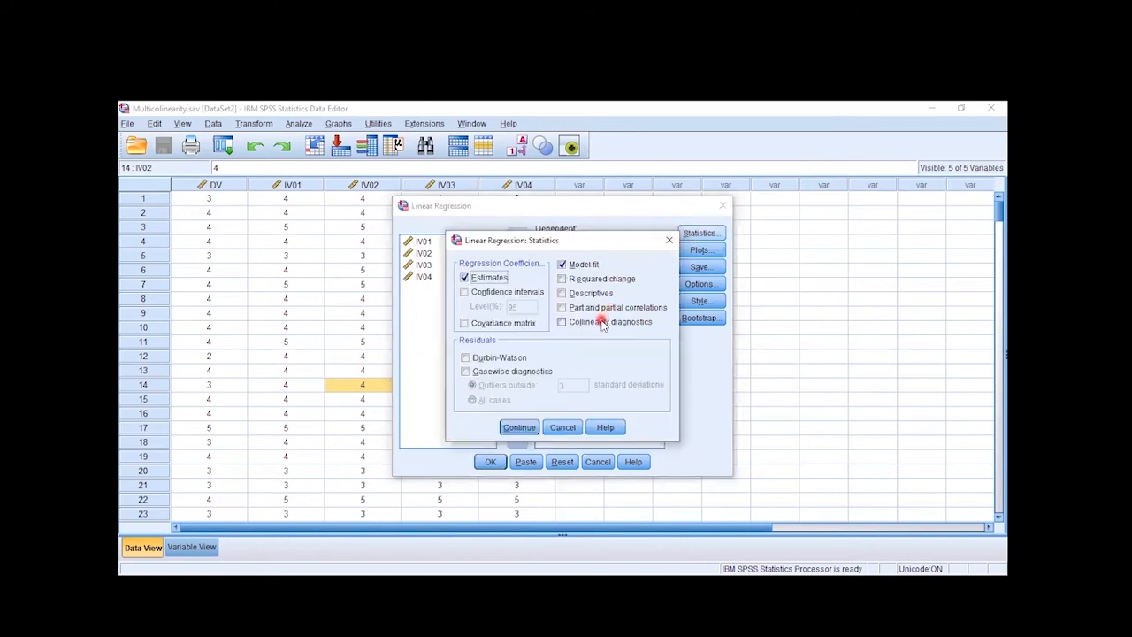
{"action": "left_click", "coordinate": [602, 322]}
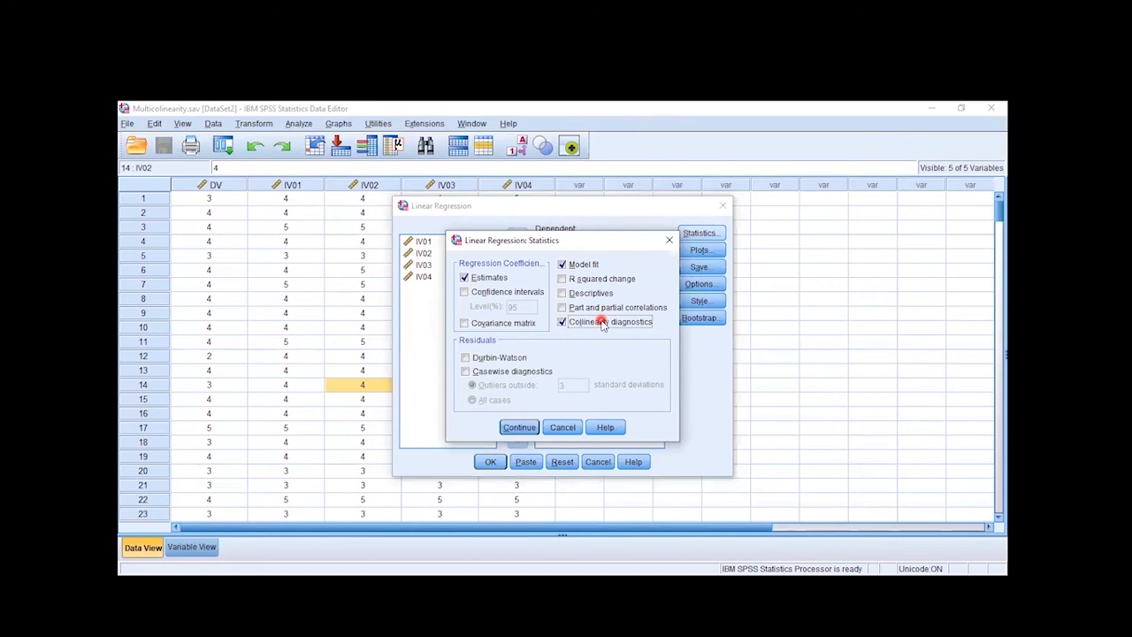
{"action": "left_click", "coordinate": [520, 428]}
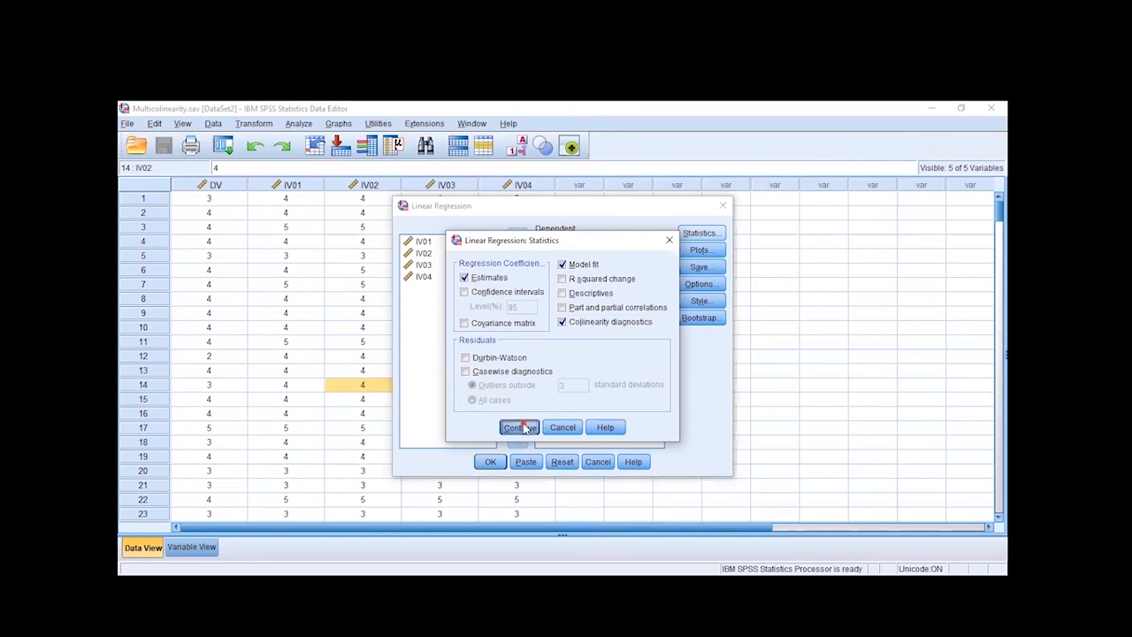
{"action": "left_click", "coordinate": [491, 462]}
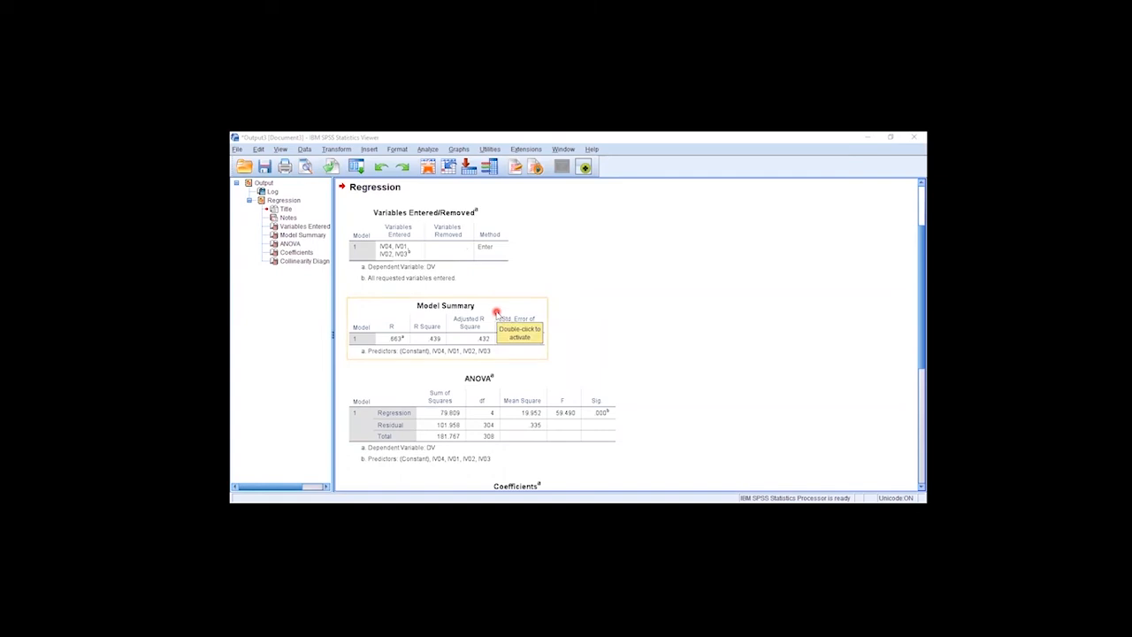
Examine the VIF values of IV03 and IV04 in the regression's Coefficients table
{"action": "left_click", "coordinate": [295, 252]}
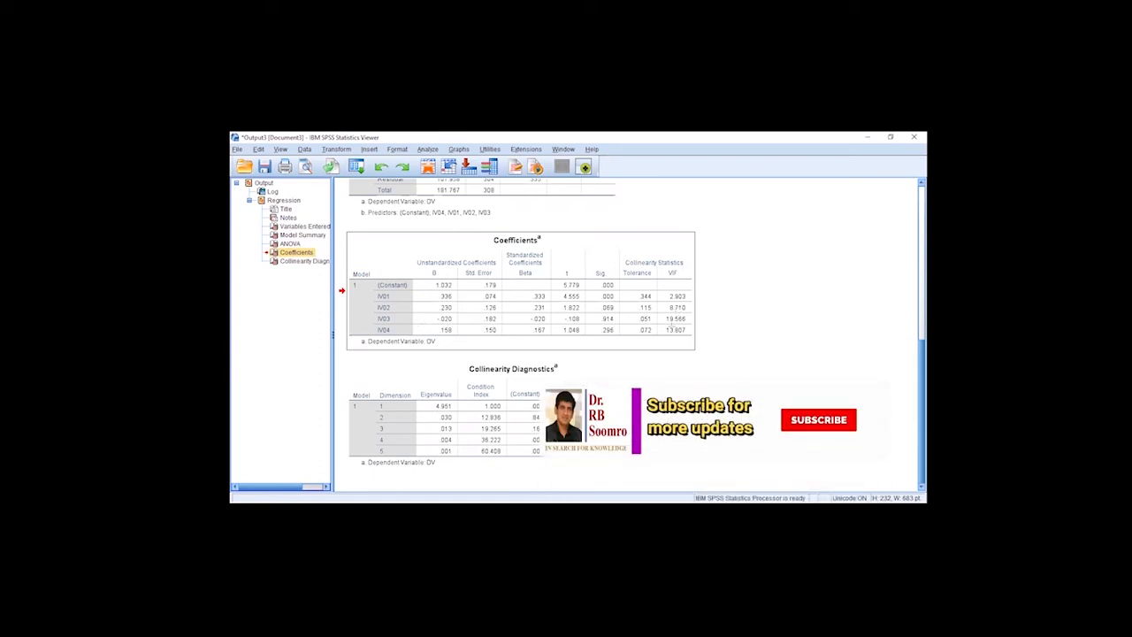
{"action": "double_click", "coordinate": [663, 318]}
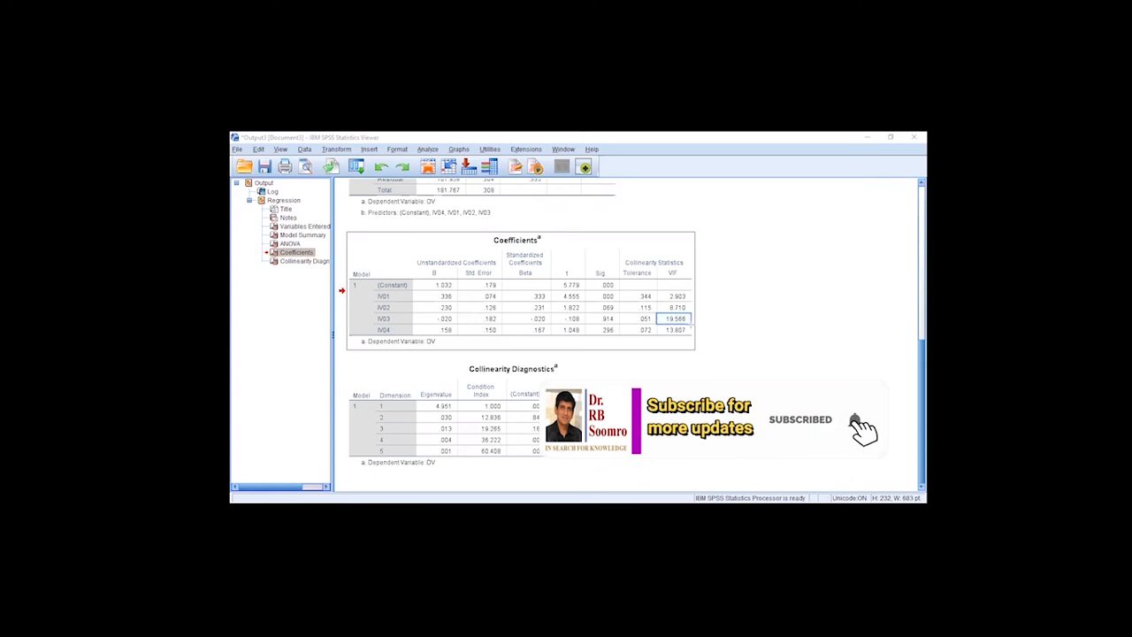
{"action": "left_click_drag", "start_coordinate": [656, 324], "coordinate": [692, 335]}
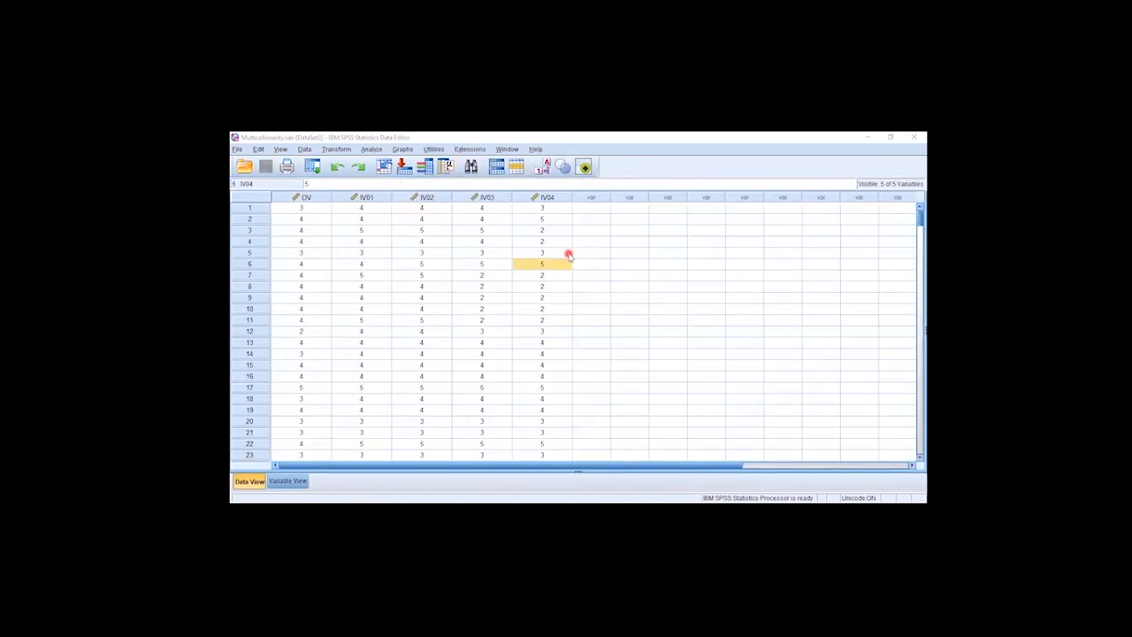
Run a bivariate Pearson correlation on IV01, IV02, IV03 and IV04, clearing the earlier variable selection first
{"action": "left_click", "coordinate": [372, 150]}
{"action": "mouse_move", "coordinate": [387, 256]}
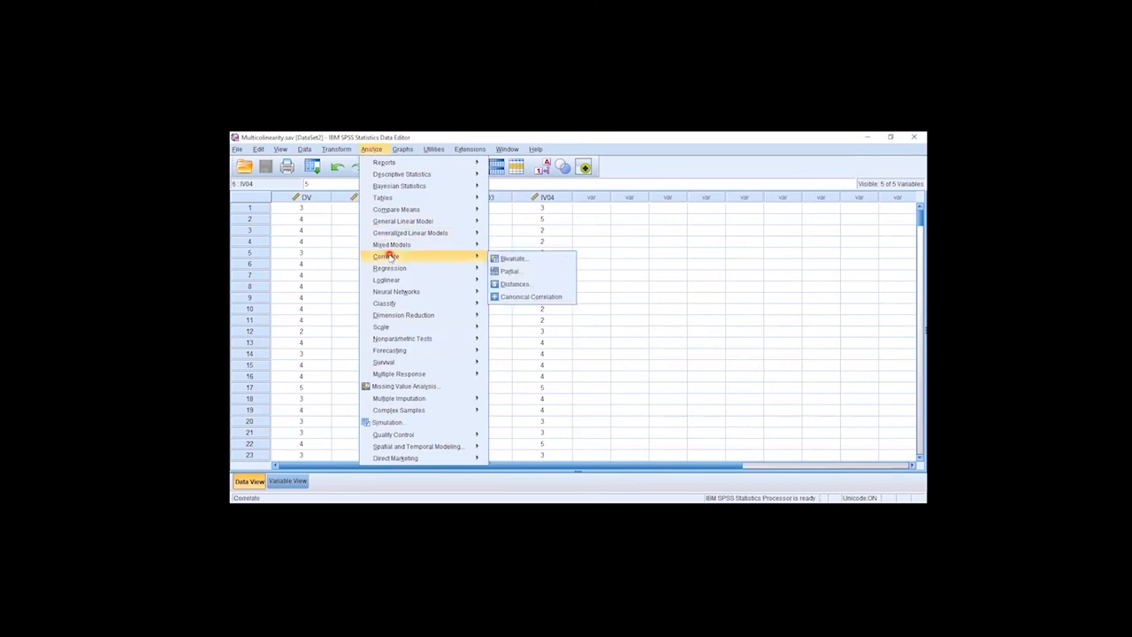
{"action": "left_click", "coordinate": [513, 258]}
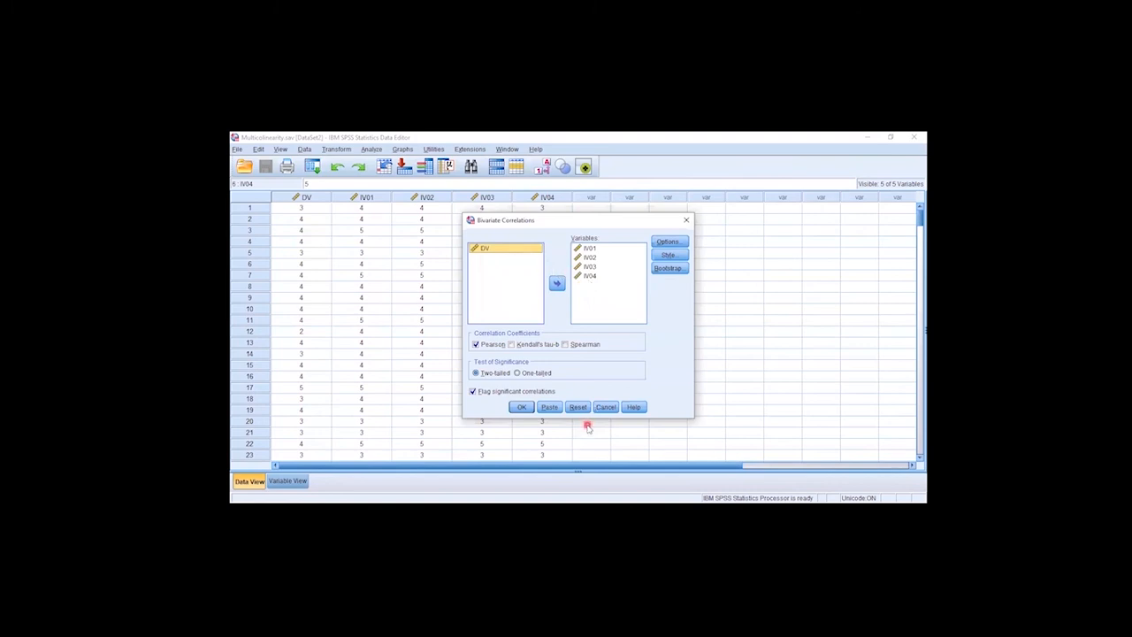
{"action": "left_click", "coordinate": [577, 407]}
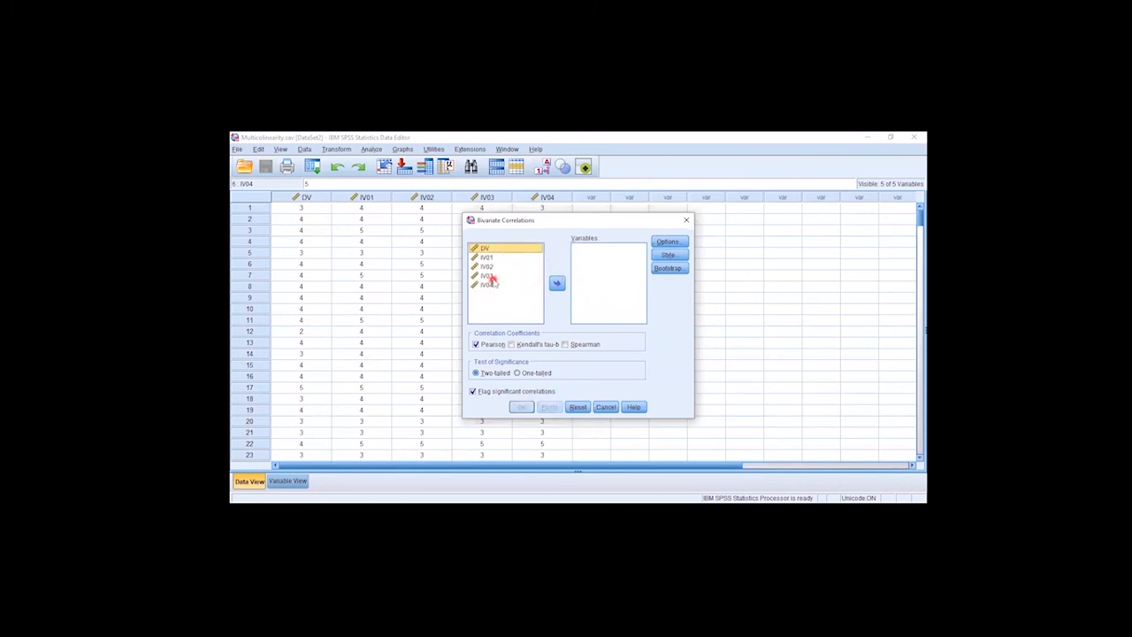
{"action": "left_click", "coordinate": [486, 256]}
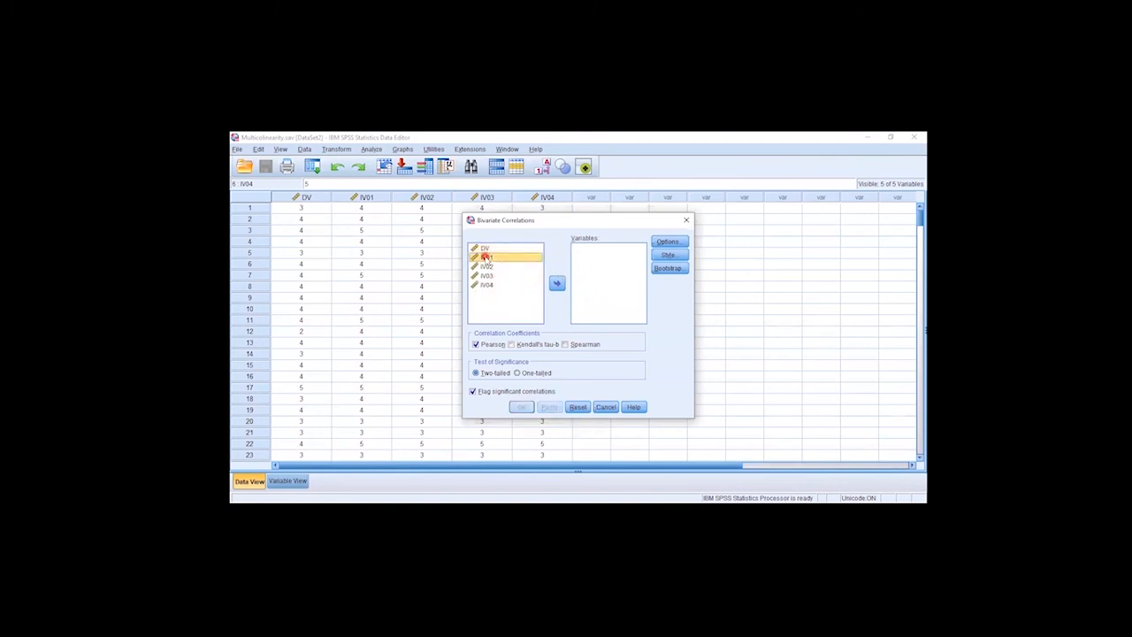
{"action": "left_click", "coordinate": [488, 285], "text": "shift"}
{"action": "left_click", "coordinate": [557, 283]}
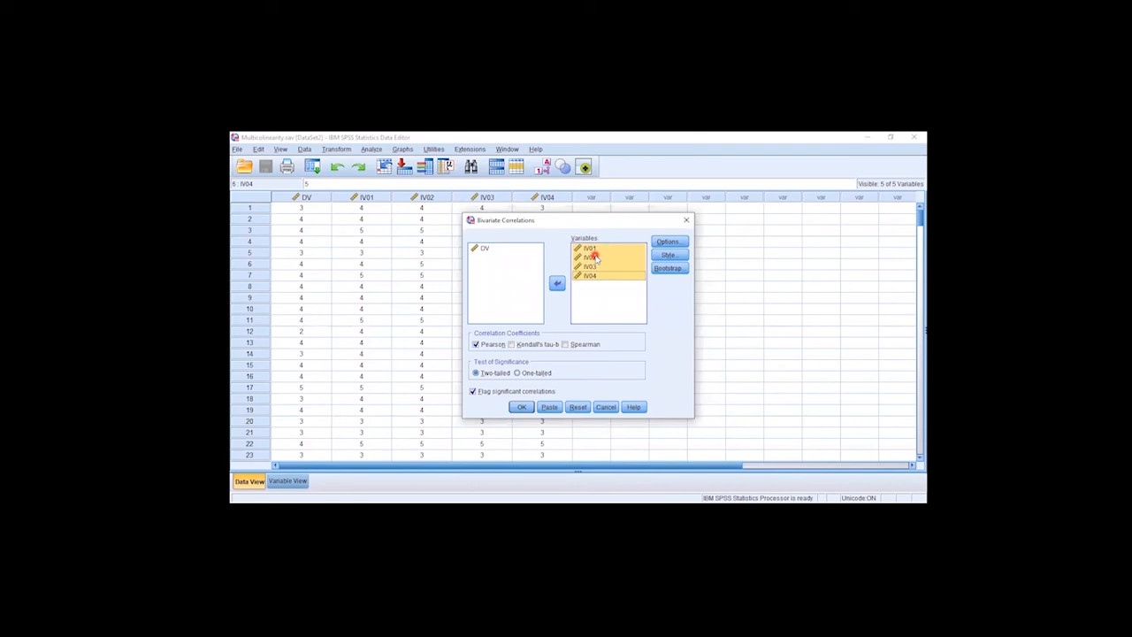
{"action": "left_click", "coordinate": [522, 408]}
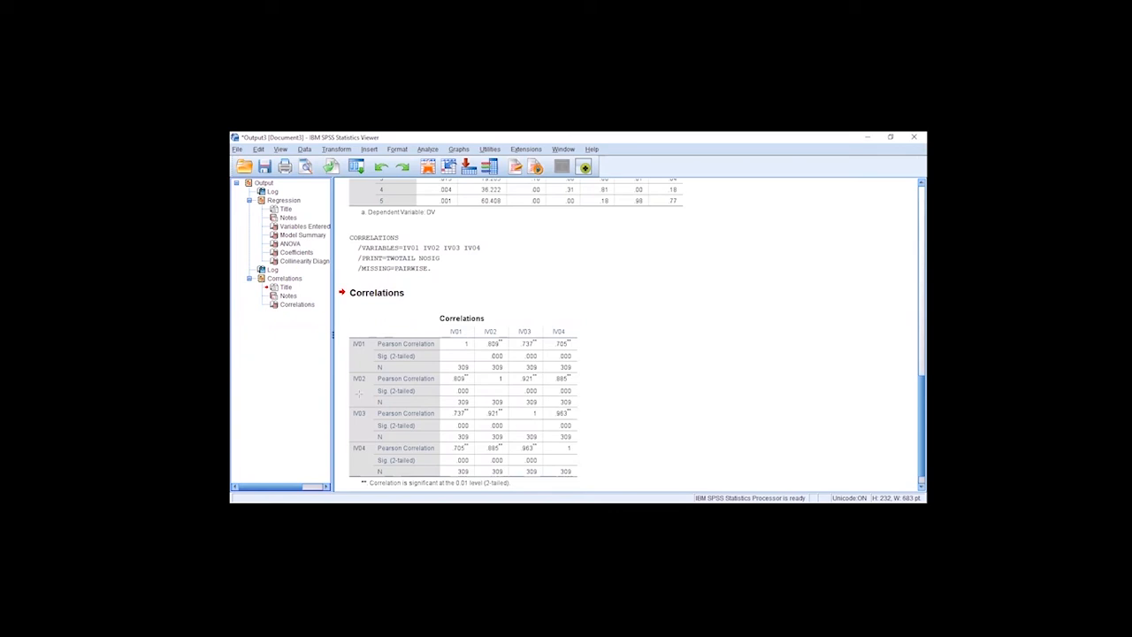
Examine the Pearson coefficients above the diagonal of the Correlations table for each pair of independent variables
{"action": "left_click_drag", "start_coordinate": [438, 327], "coordinate": [571, 329]}
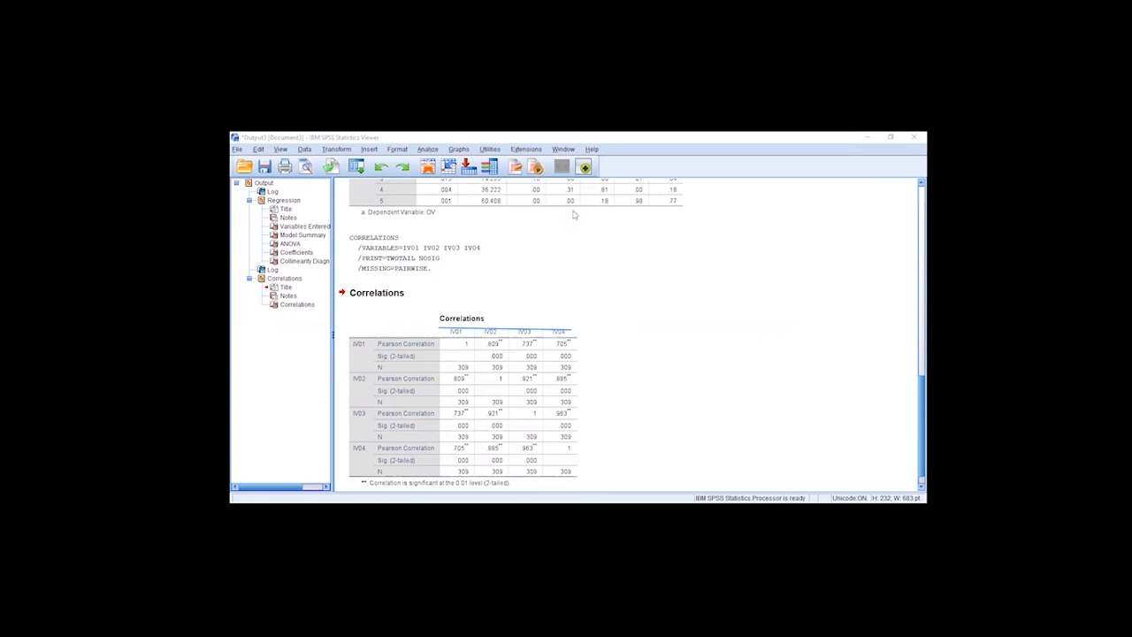
{"action": "left_click", "coordinate": [519, 328]}
{"action": "left_click_drag", "start_coordinate": [448, 334], "coordinate": [577, 465]}
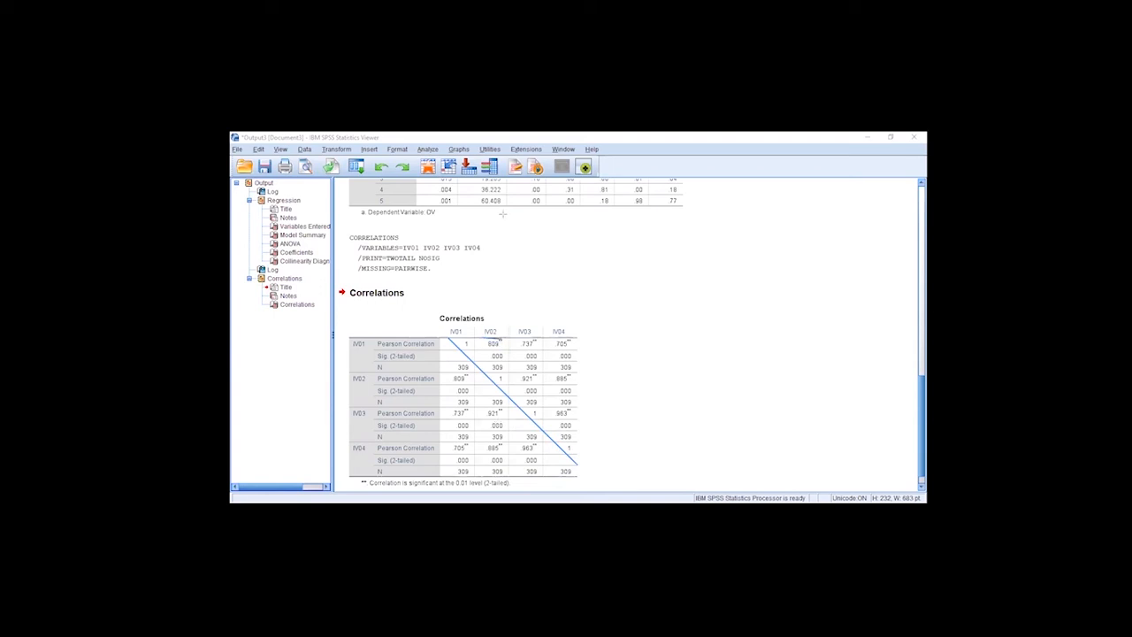
{"action": "left_click", "coordinate": [501, 349]}
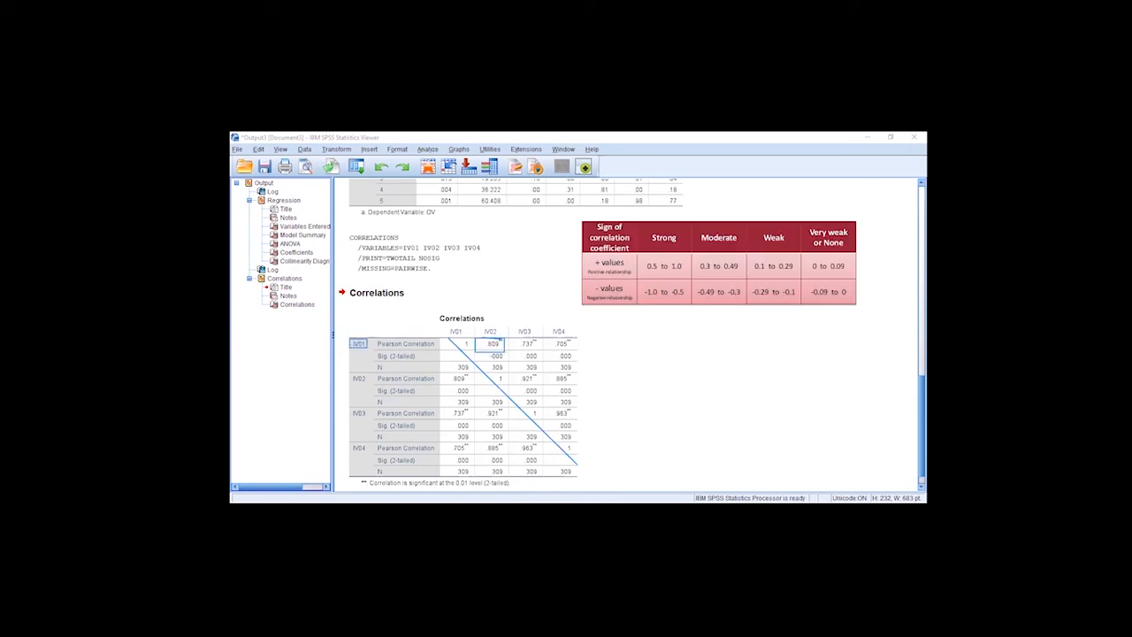
{"action": "left_click_drag", "start_coordinate": [506, 372], "coordinate": [542, 385]}
{"action": "left_click_drag", "start_coordinate": [345, 371], "coordinate": [372, 387]}
{"action": "left_click_drag", "start_coordinate": [540, 405], "coordinate": [574, 422]}
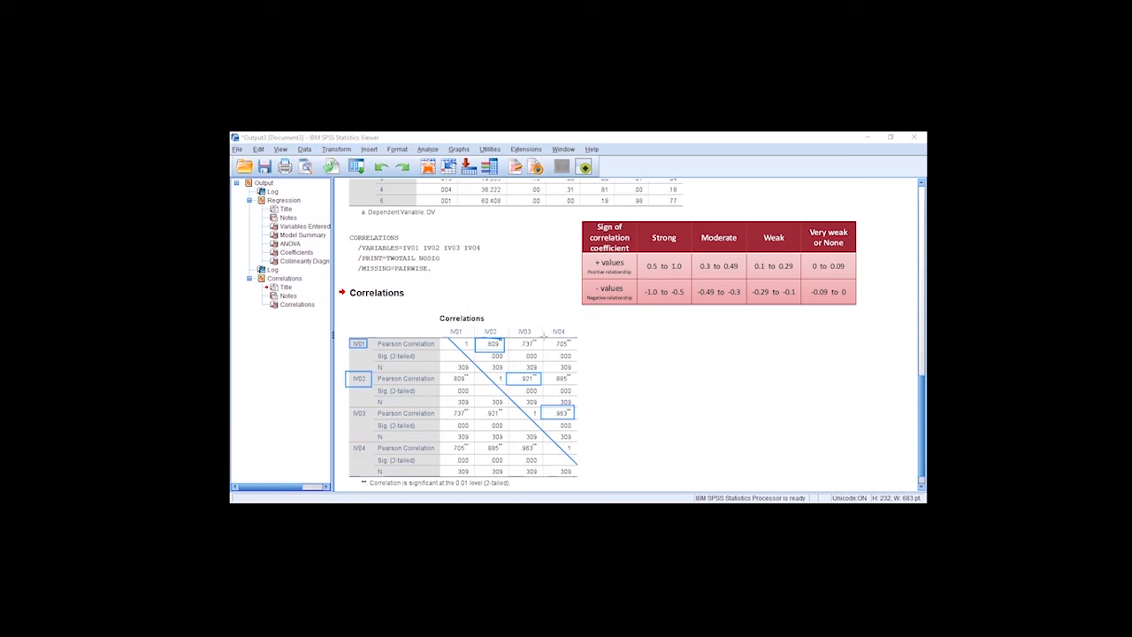
{"action": "mouse_move", "coordinate": [544, 335]}
{"action": "left_mouse_down"}
{"action": "mouse_move", "coordinate": [581, 353]}
{"action": "mouse_move", "coordinate": [561, 338]}
{"action": "left_mouse_up"}
{"action": "left_click_drag", "start_coordinate": [542, 370], "coordinate": [579, 388]}
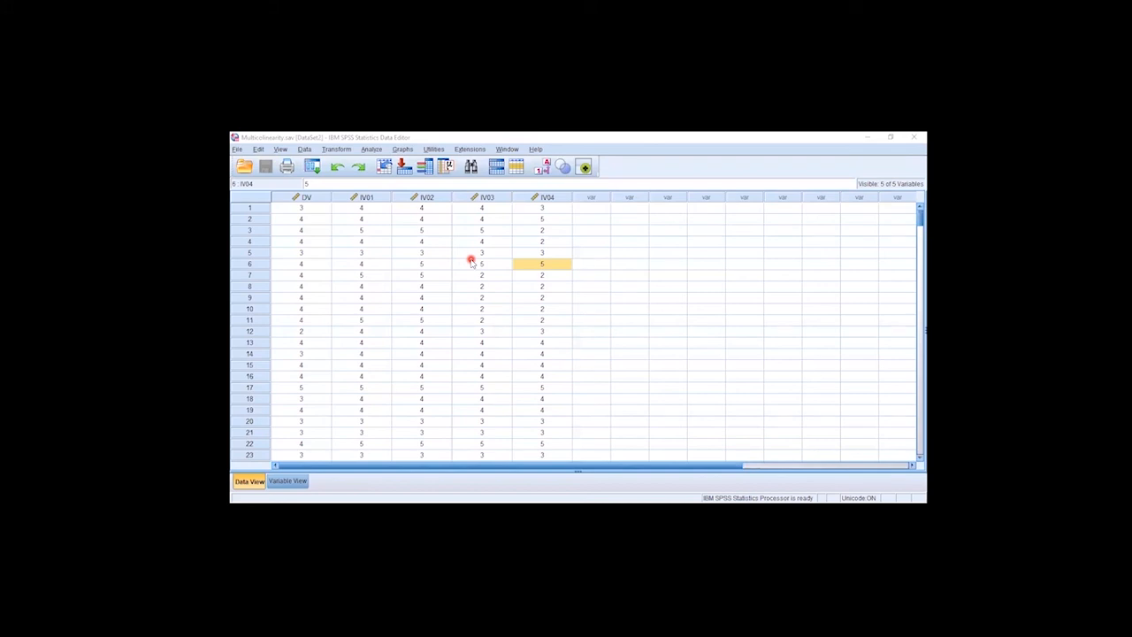
Run a frequency analysis with frequency tables for only IV03 and IV04, clearing the earlier selection first
{"action": "left_click", "coordinate": [368, 149]}
{"action": "mouse_move", "coordinate": [416, 175]}
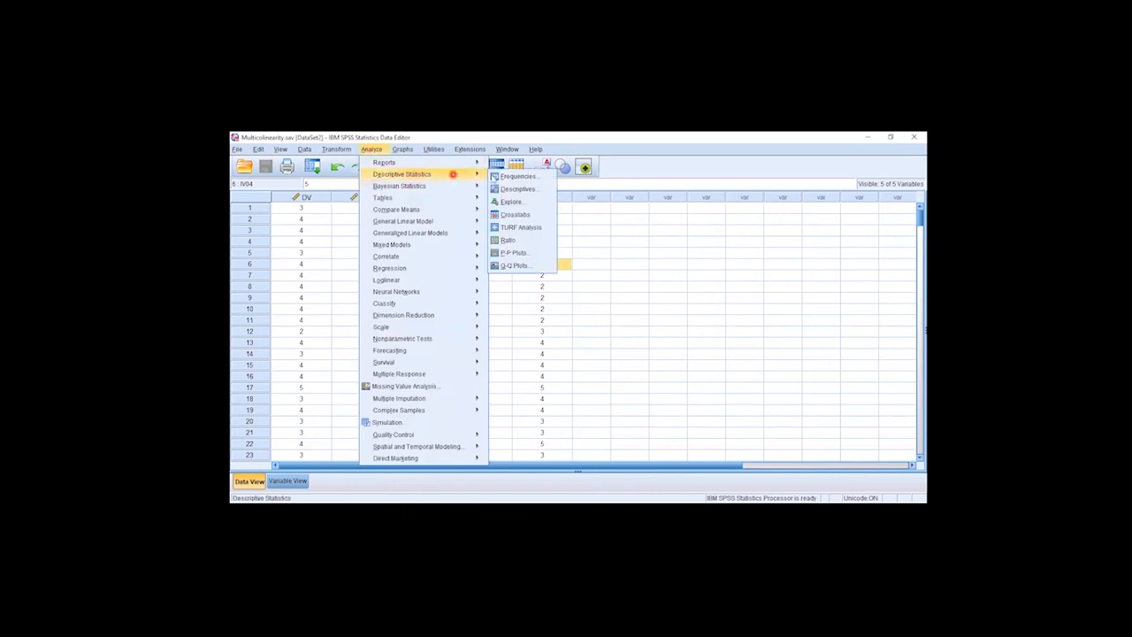
{"action": "left_click", "coordinate": [517, 176]}
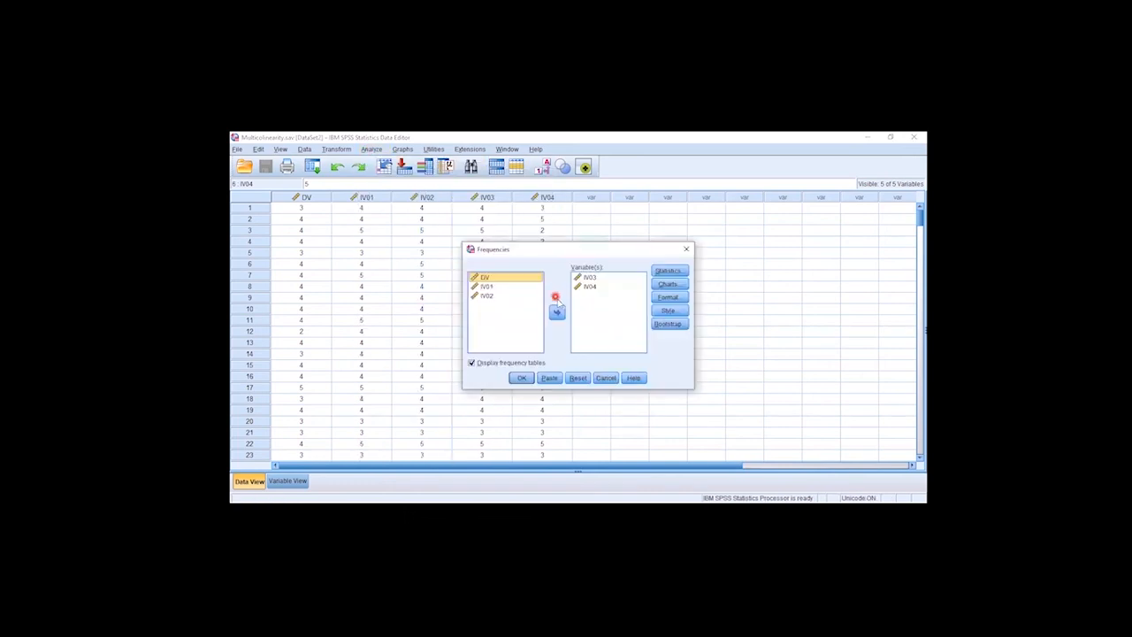
{"action": "left_click", "coordinate": [578, 378]}
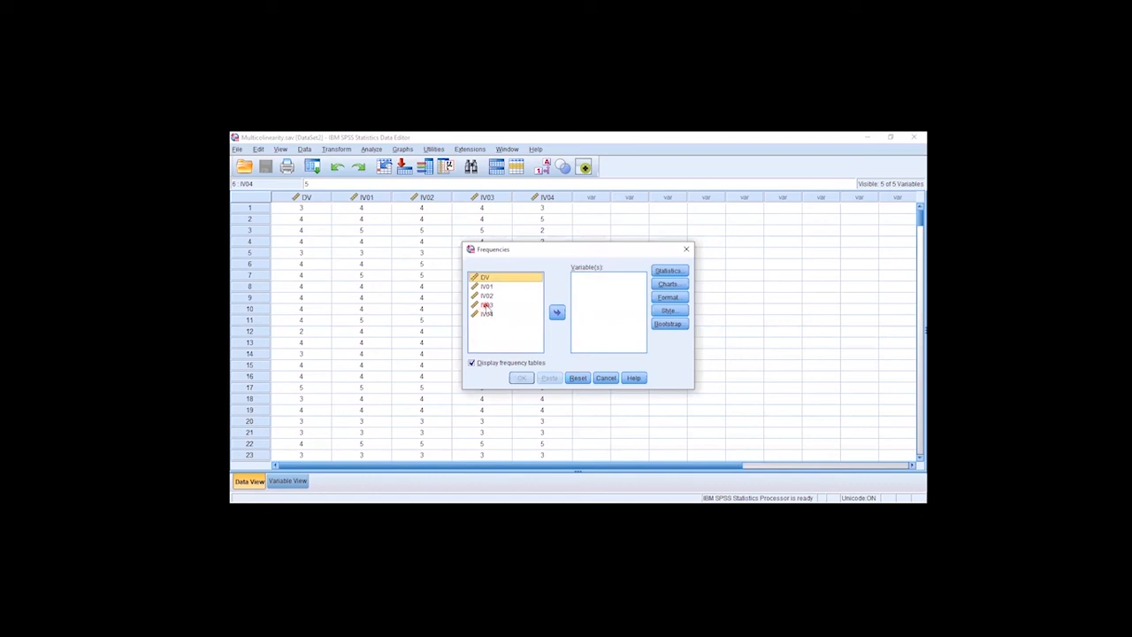
{"action": "left_click", "coordinate": [486, 305]}
{"action": "left_click", "coordinate": [486, 314], "text": "shift"}
{"action": "left_click", "coordinate": [556, 313]}
{"action": "left_click", "coordinate": [518, 379]}
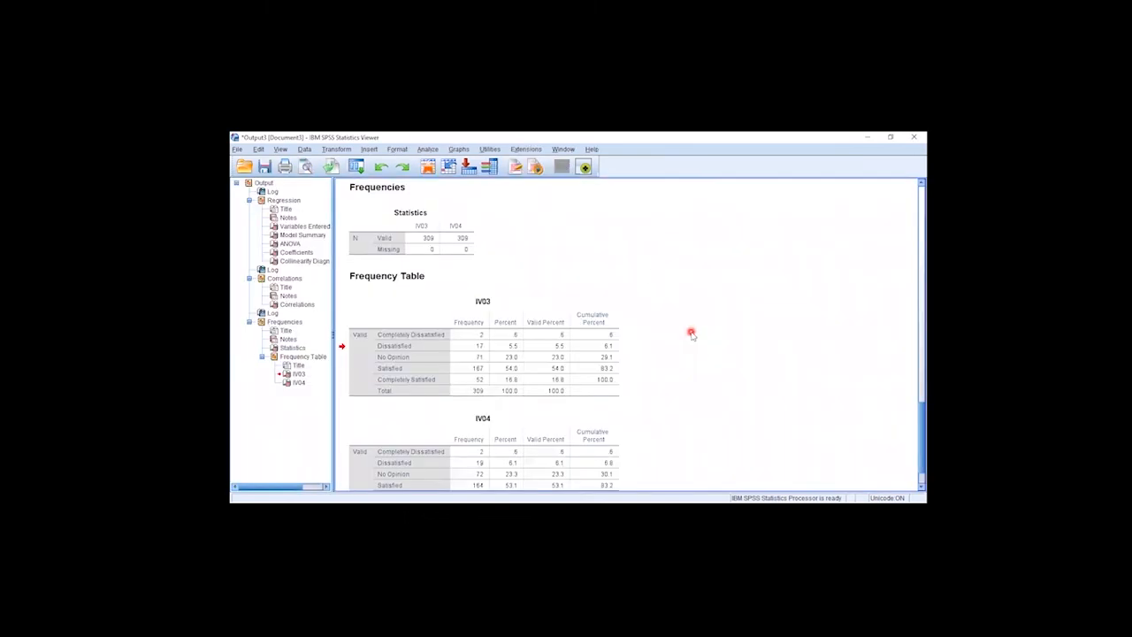
Compare the response frequencies of IV03 and IV04 category by category in their frequency tables
{"action": "scroll", "coordinate": [606, 203], "scroll_direction": "down", "scroll_amount": 1}
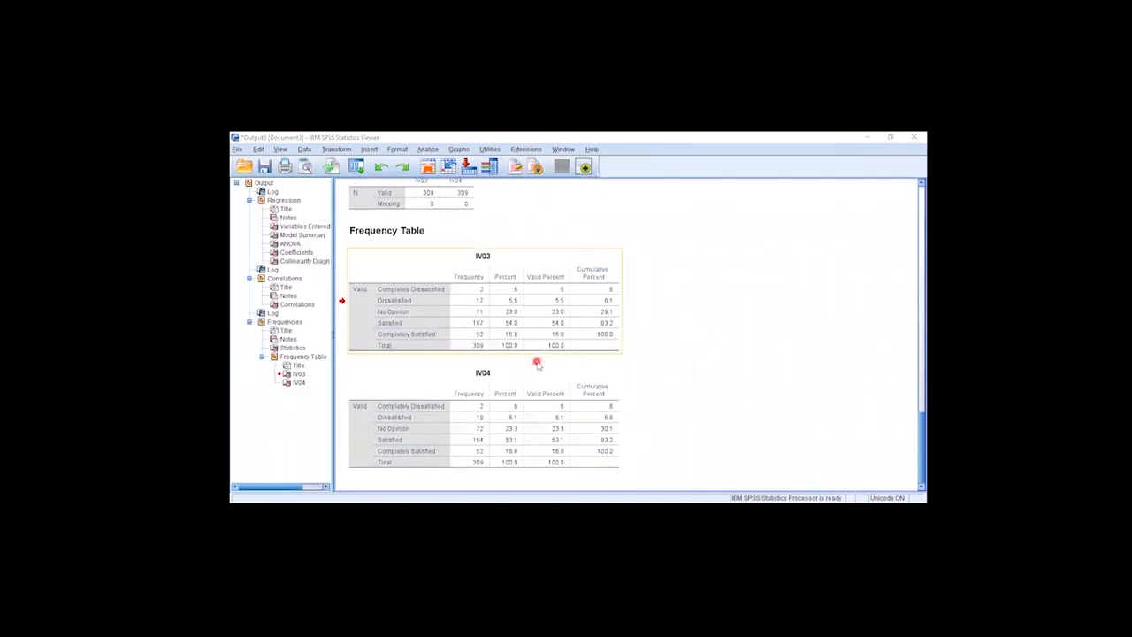
{"action": "left_click", "coordinate": [469, 382]}
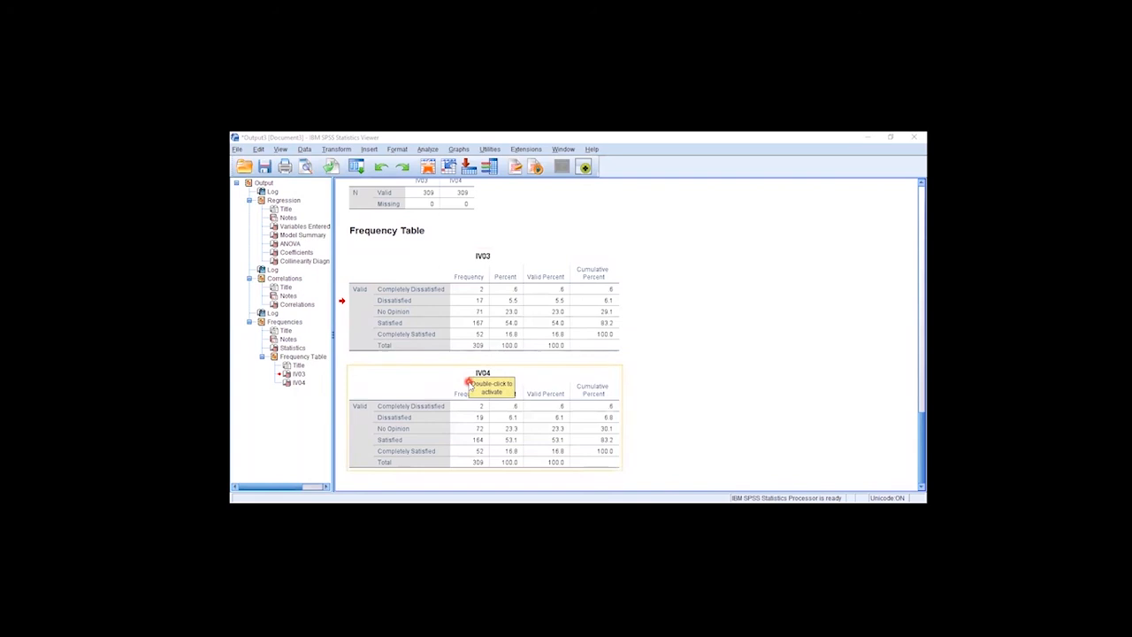
{"action": "left_click", "coordinate": [460, 345]}
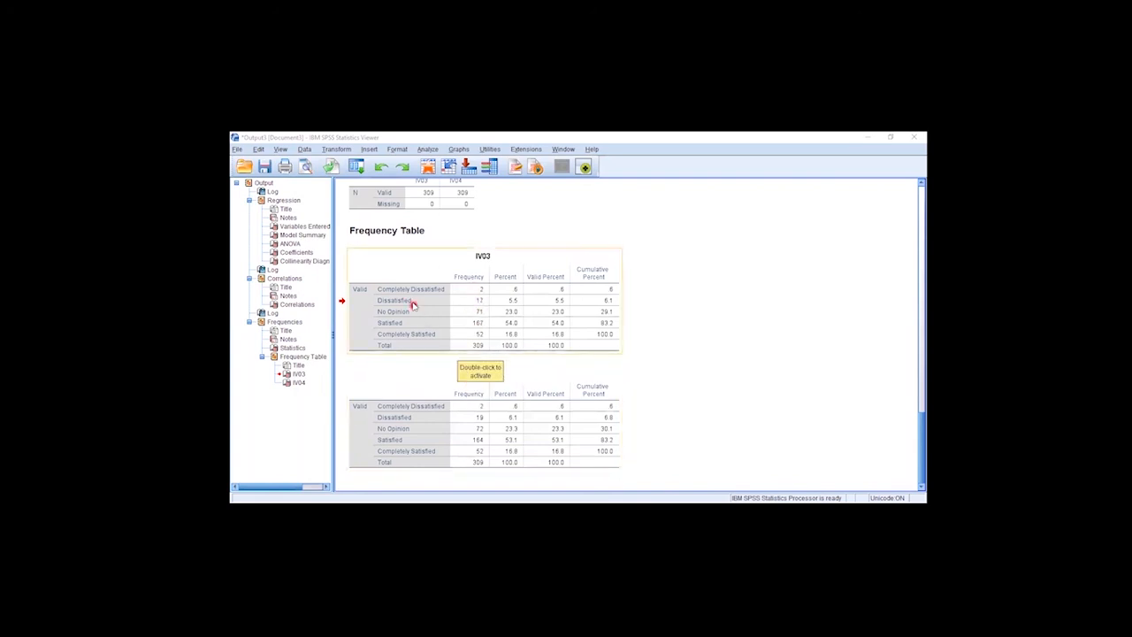
{"action": "left_click", "coordinate": [469, 379]}
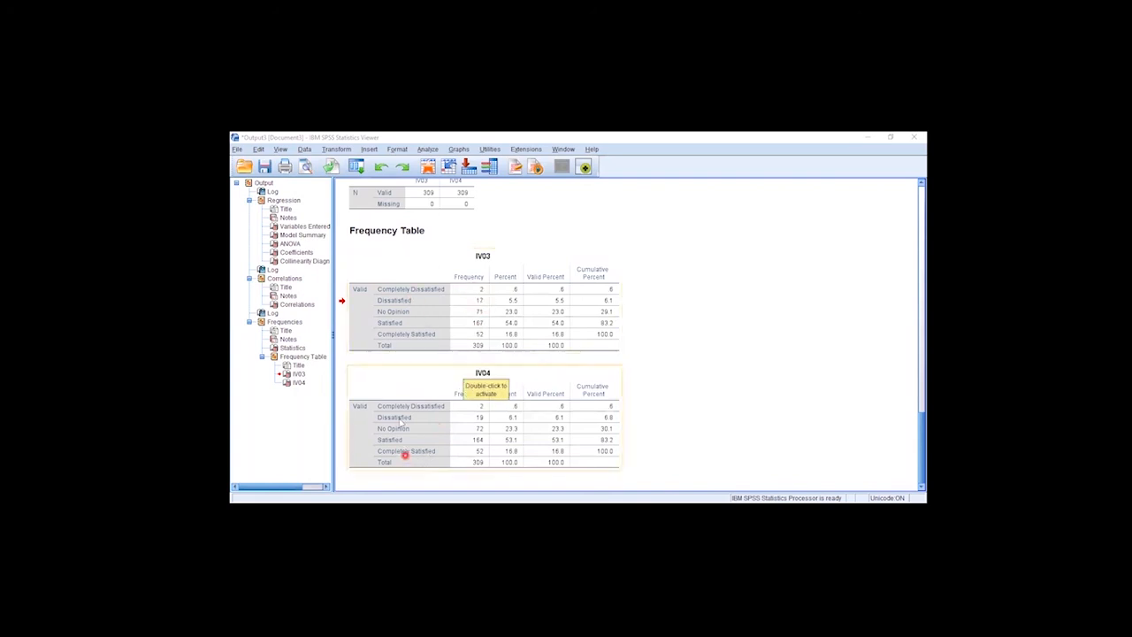
{"action": "left_click", "coordinate": [404, 311]}
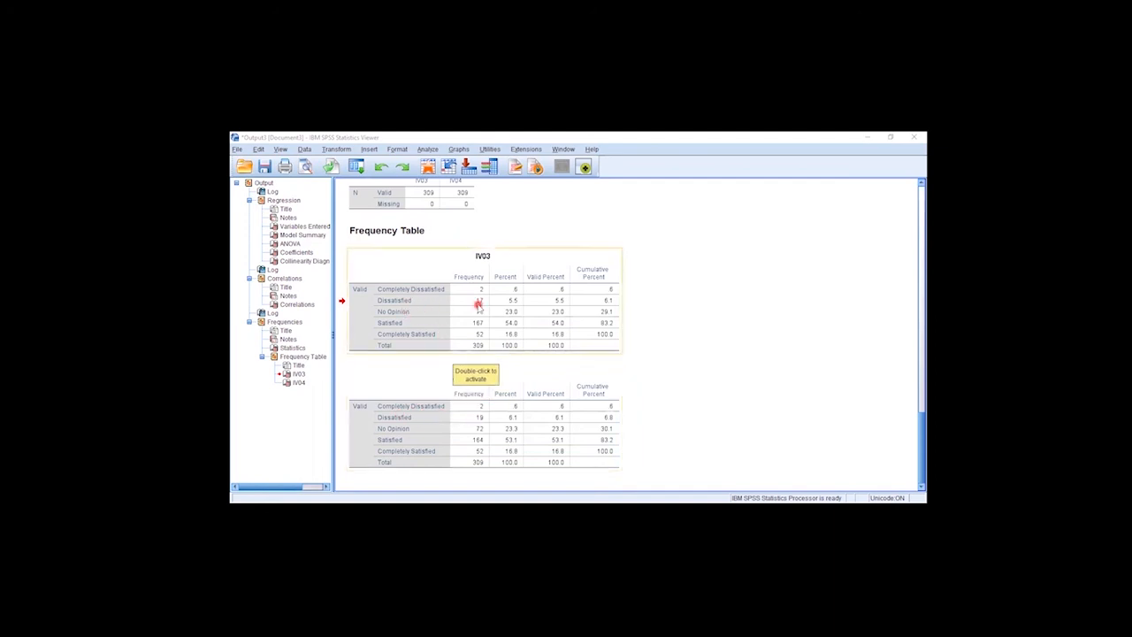
{"action": "left_click", "coordinate": [480, 367]}
{"action": "left_click", "coordinate": [469, 344]}
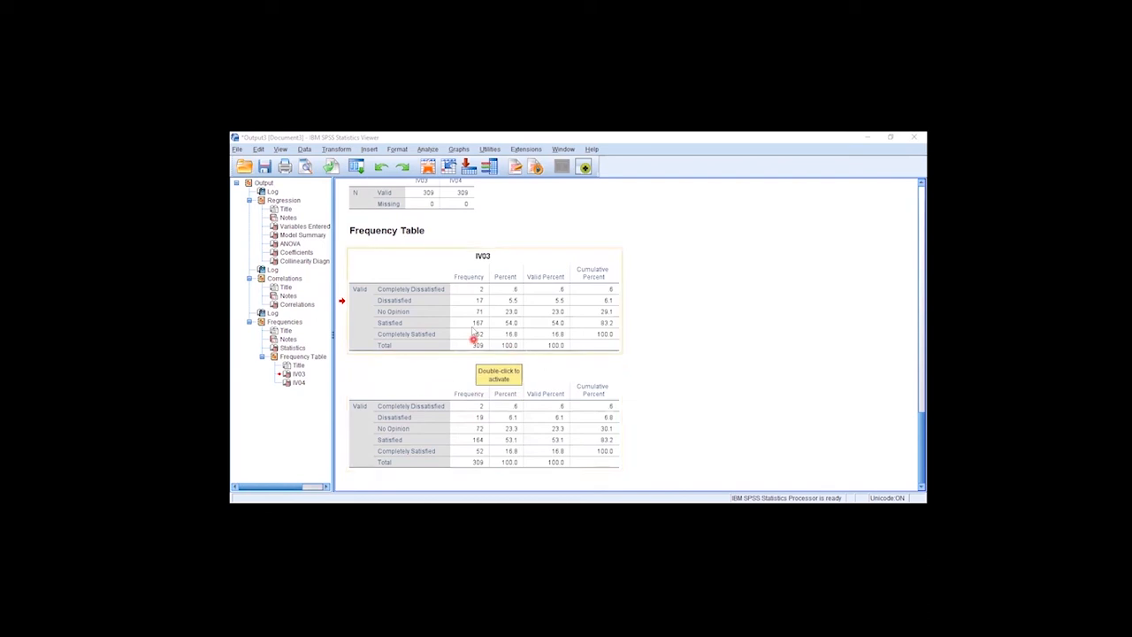
Cross-check the IV03 frequency table against the IV04 table, including the Satisfied and Completely Satisfied counts
{"action": "left_click", "coordinate": [467, 394]}
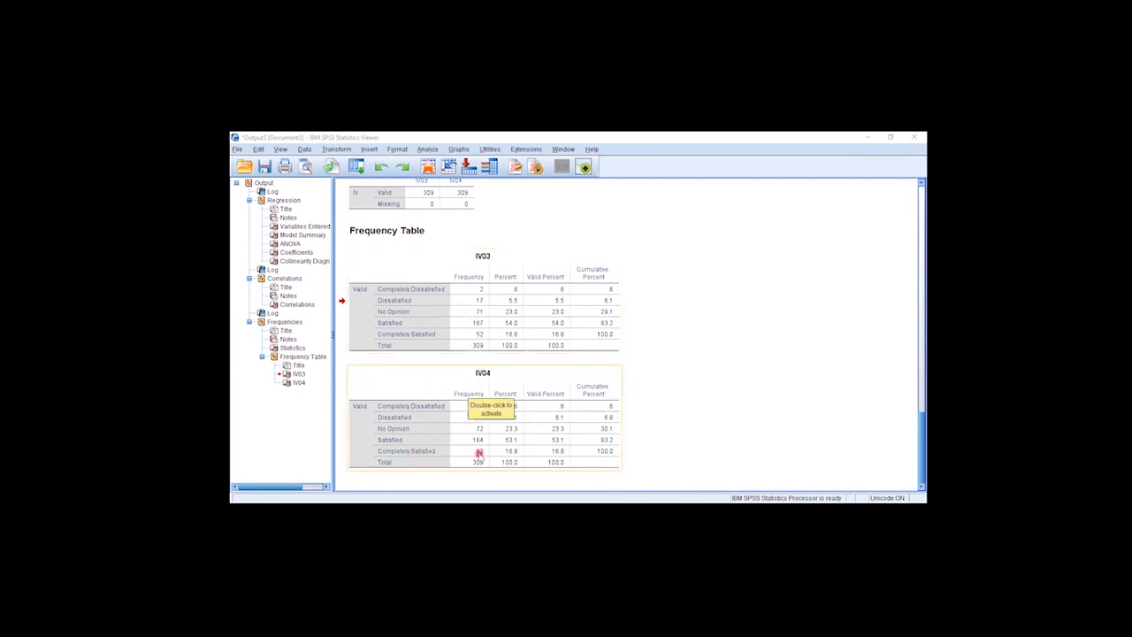
{"action": "left_click", "coordinate": [474, 348]}
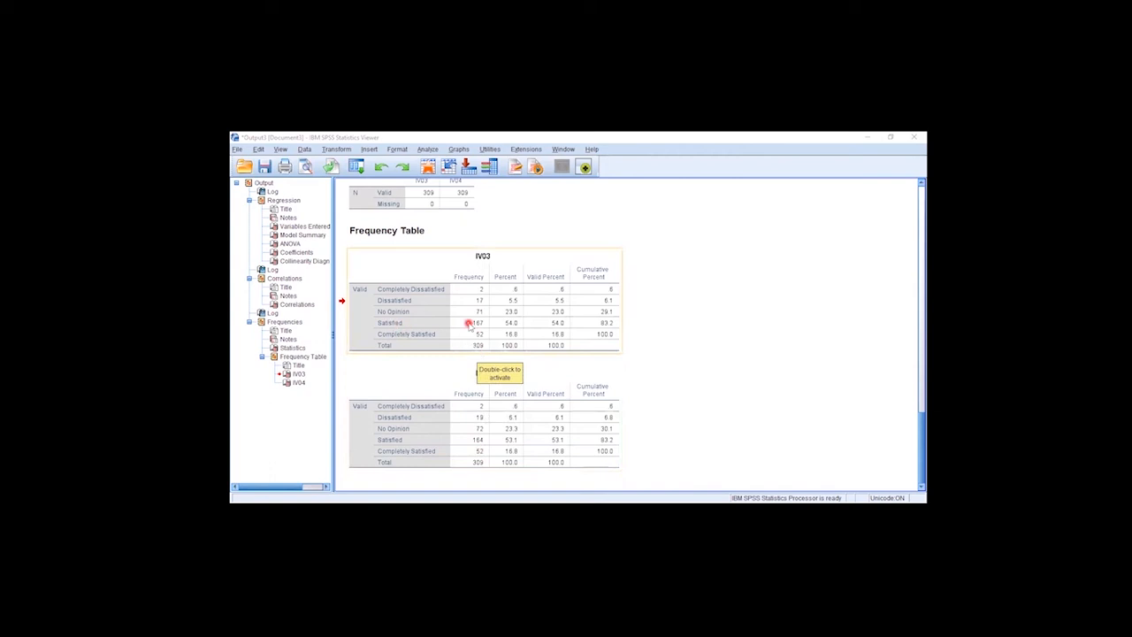
{"action": "left_click", "coordinate": [469, 445]}
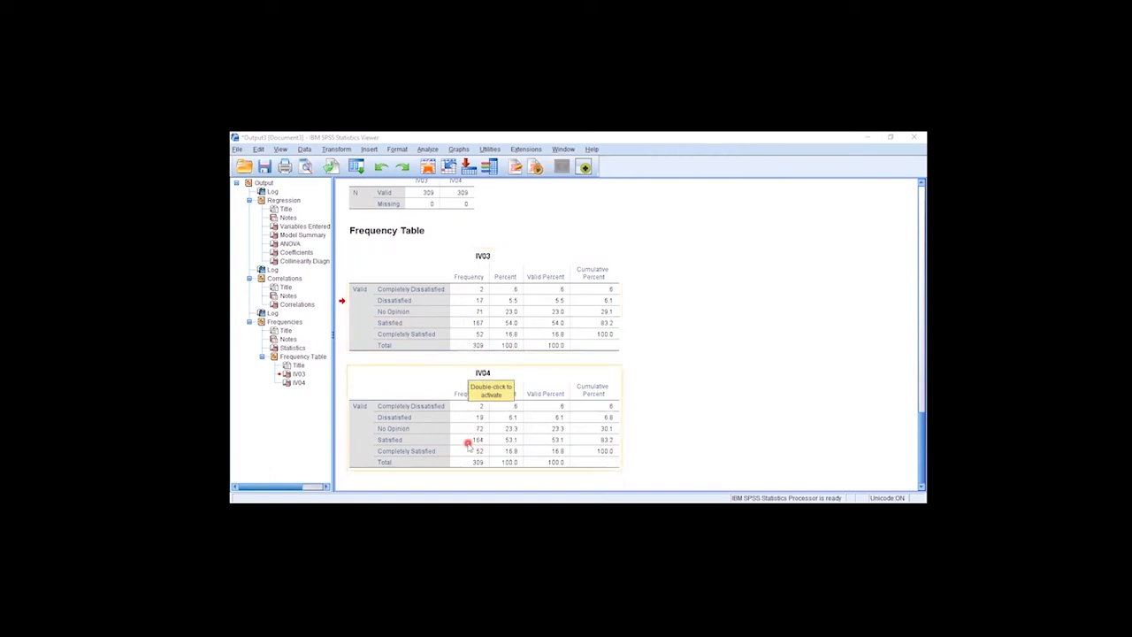
{"action": "left_click", "coordinate": [444, 311]}
{"action": "left_click", "coordinate": [543, 411]}
{"action": "left_click", "coordinate": [449, 309]}
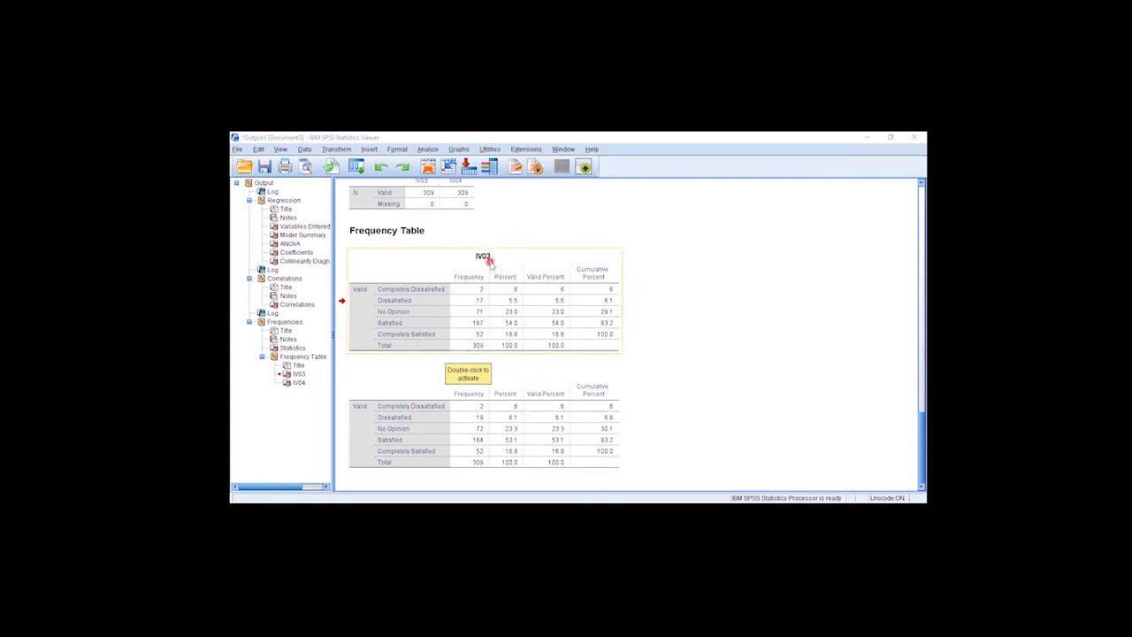
{"action": "left_click", "coordinate": [458, 389]}
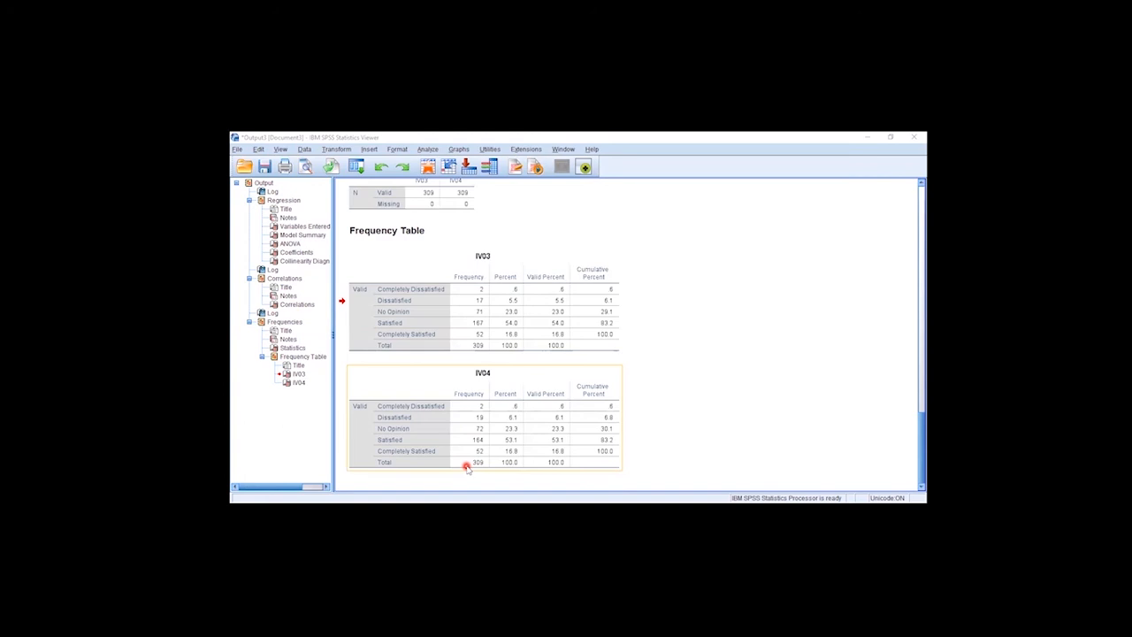
Switch to the Data Editor and inspect the IV03 and IV04 columns as candidates for removal
{"action": "key", "text": "alt+Tab"}
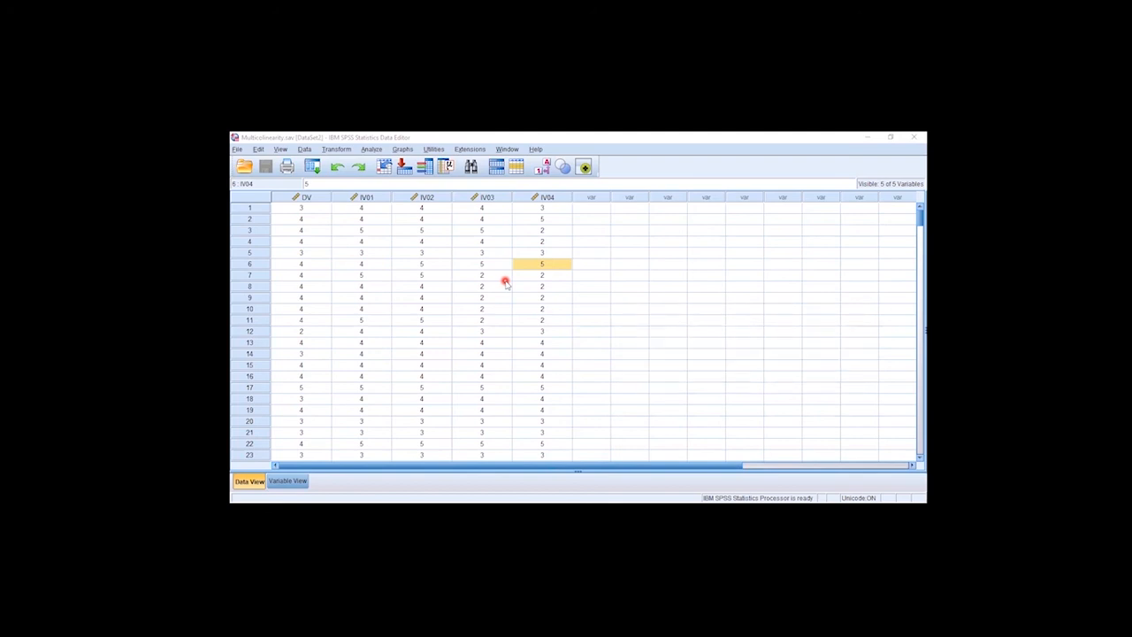
{"action": "left_click", "coordinate": [493, 197]}
{"action": "left_click", "coordinate": [553, 197]}
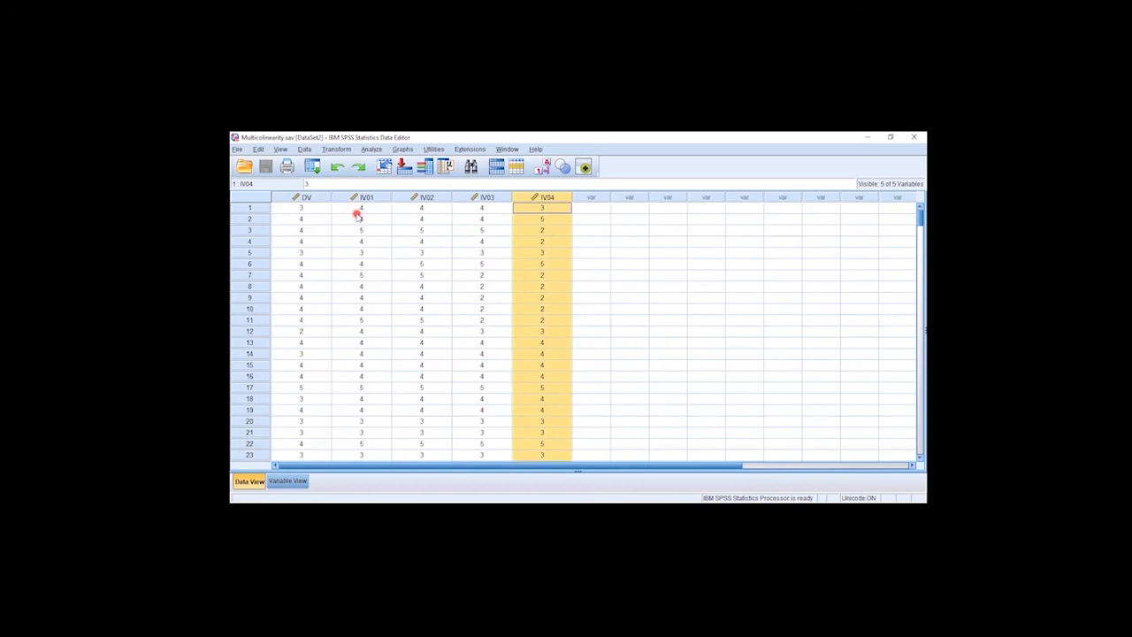
Remove IV04 from the independent variables of the linear regression on DV, keeping IV01, IV02 and IV03
{"action": "left_click", "coordinate": [372, 149]}
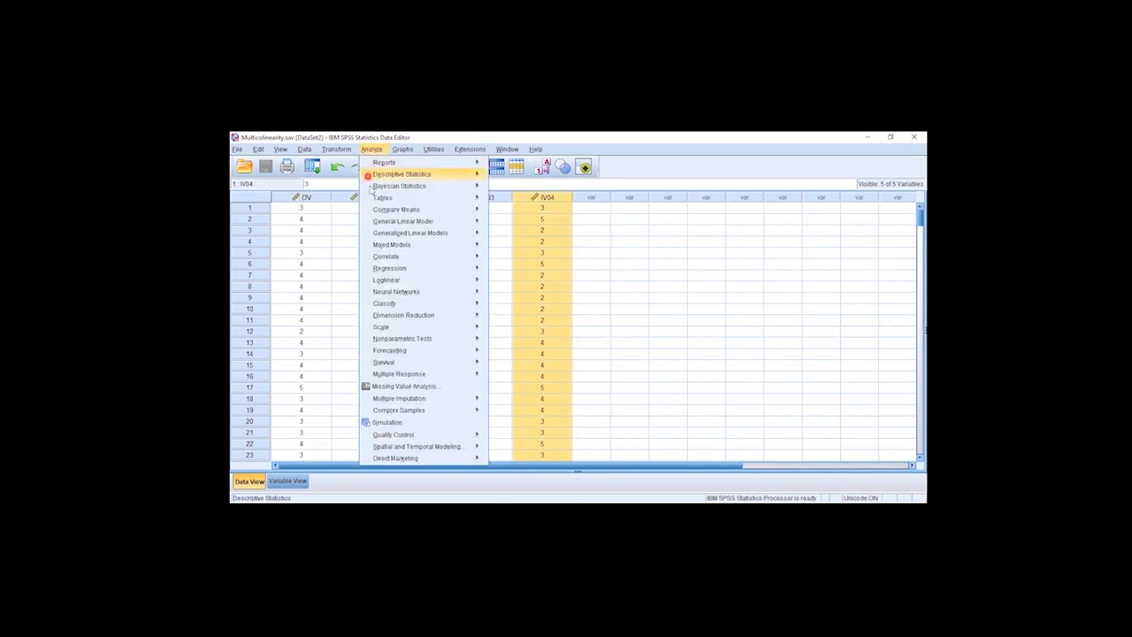
{"action": "mouse_move", "coordinate": [452, 275]}
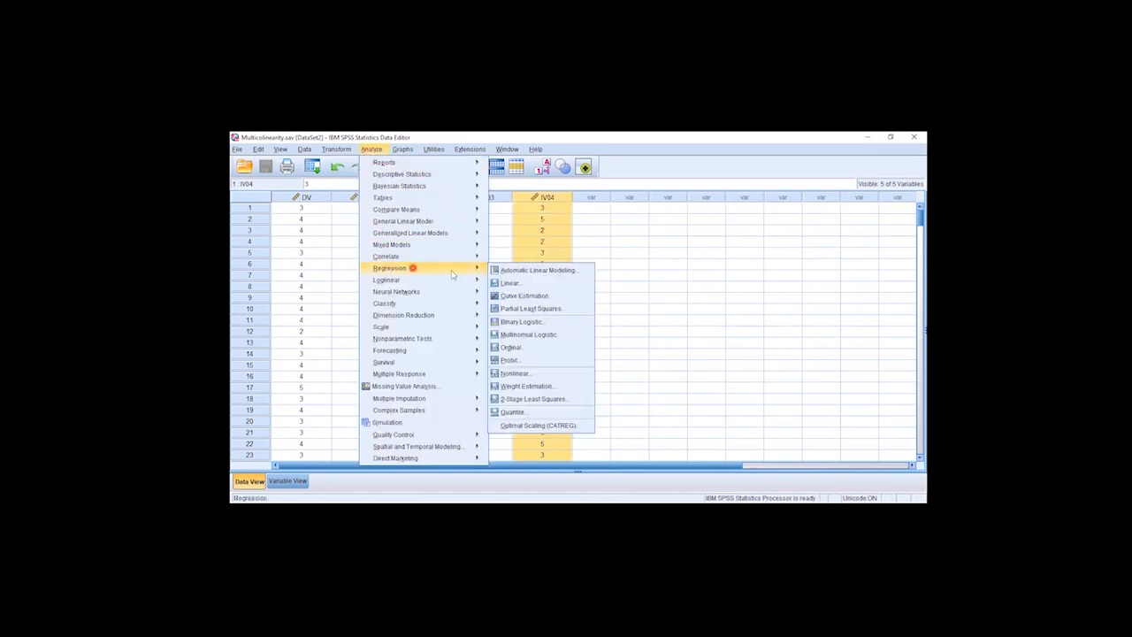
{"action": "left_click", "coordinate": [507, 283]}
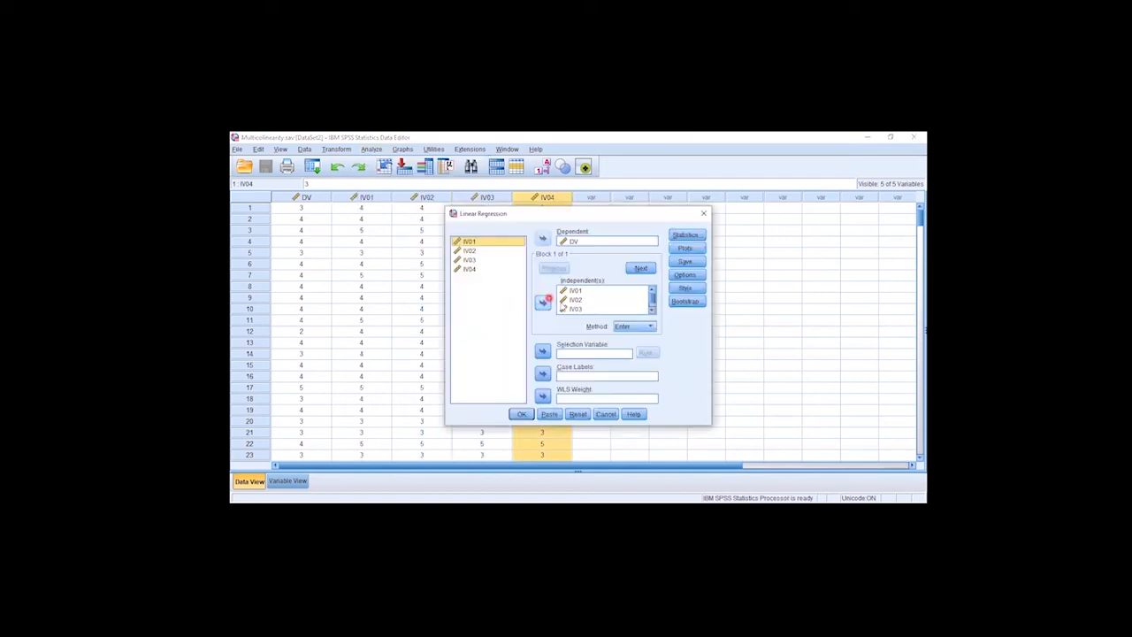
{"action": "left_click", "coordinate": [575, 308]}
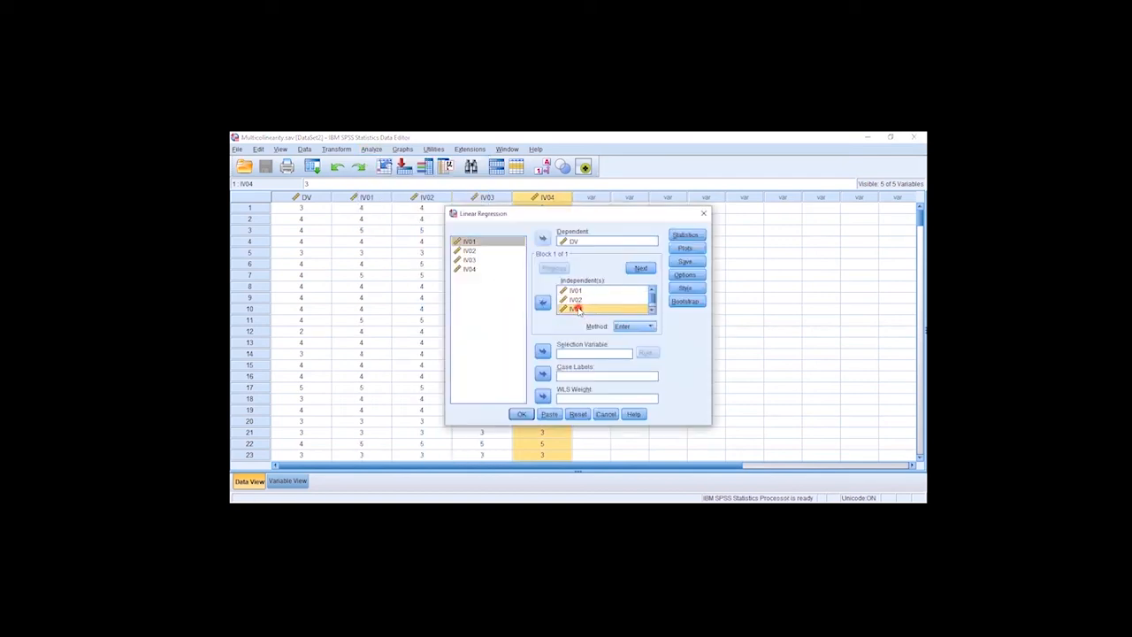
{"action": "left_click", "coordinate": [653, 304]}
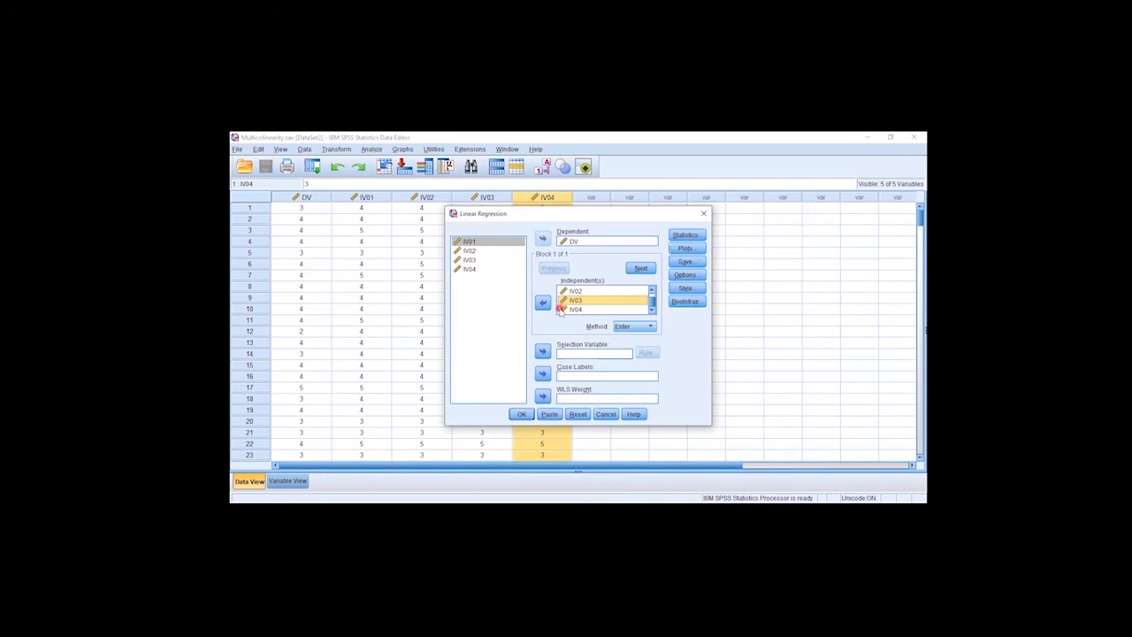
{"action": "left_click", "coordinate": [570, 310]}
{"action": "left_click", "coordinate": [542, 301]}
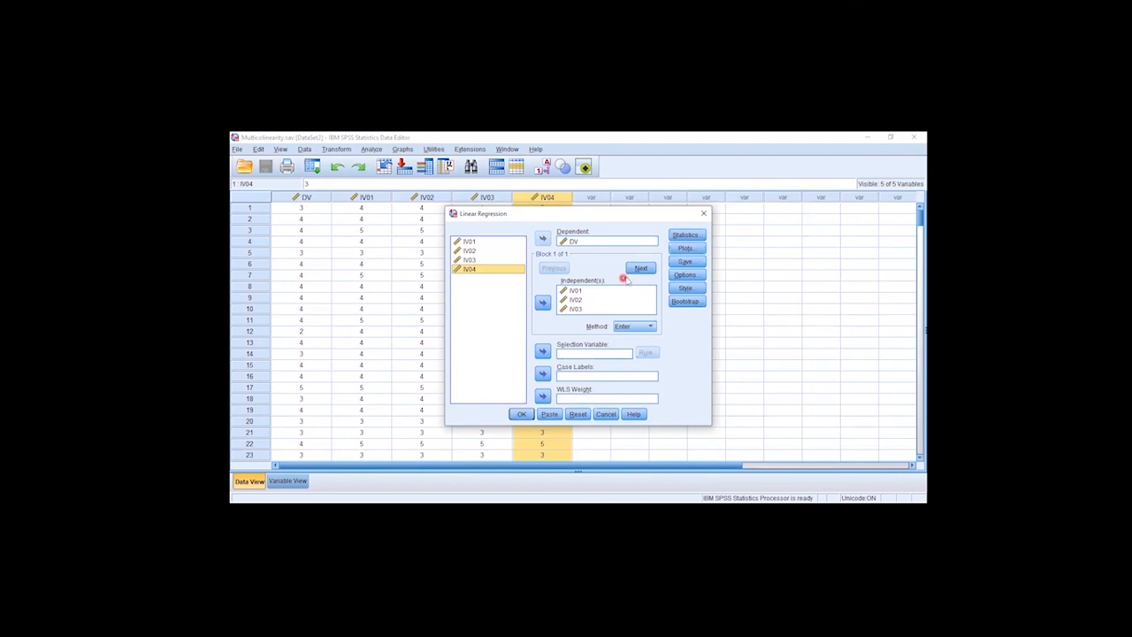
Run the reduced regression with collinearity diagnostics, estimates and model fit enabled
{"action": "left_click", "coordinate": [686, 234]}
{"action": "left_click", "coordinate": [578, 304]}
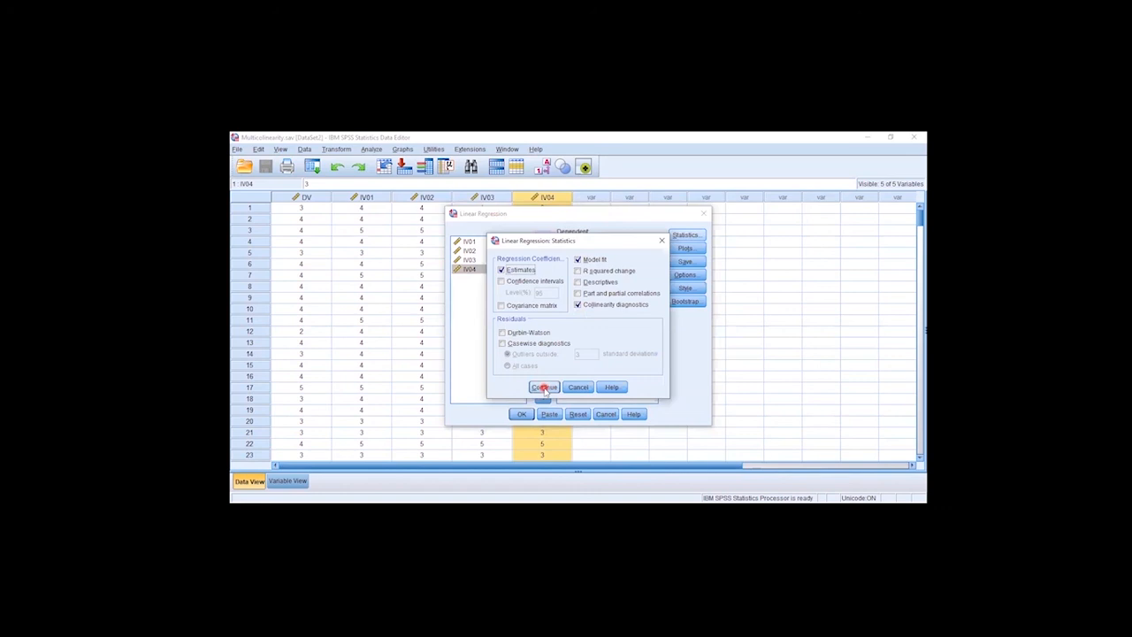
{"action": "left_click", "coordinate": [544, 386]}
{"action": "left_click", "coordinate": [520, 414]}
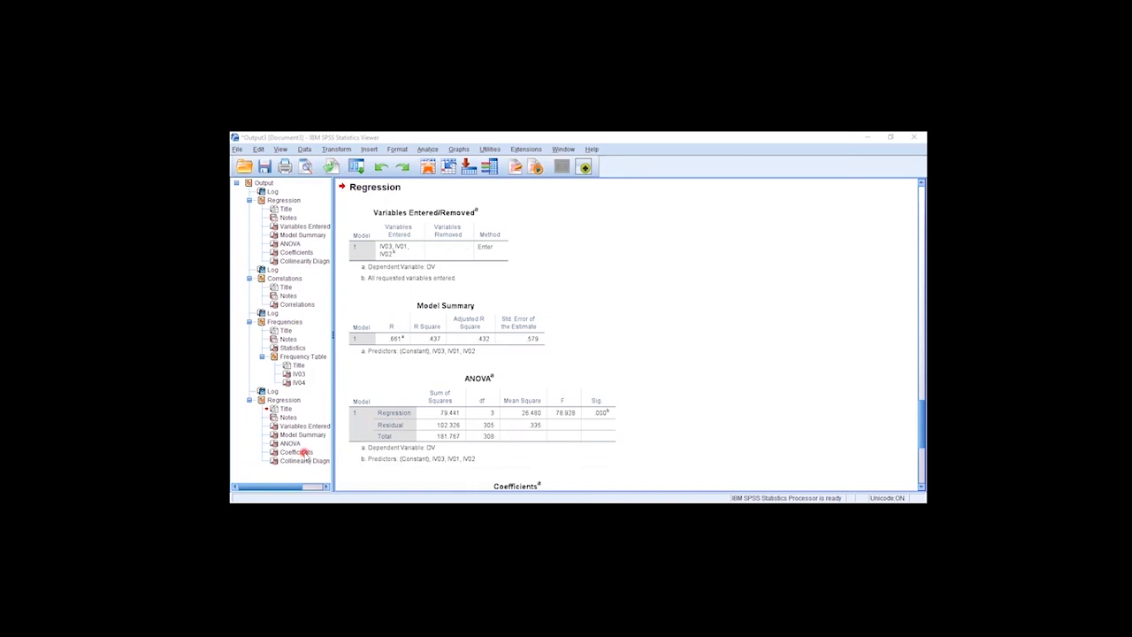
Examine the Tolerance and VIF values in the new regression's Coefficients table, and return to the IV04 column in the Data Editor
{"action": "left_click", "coordinate": [304, 452]}
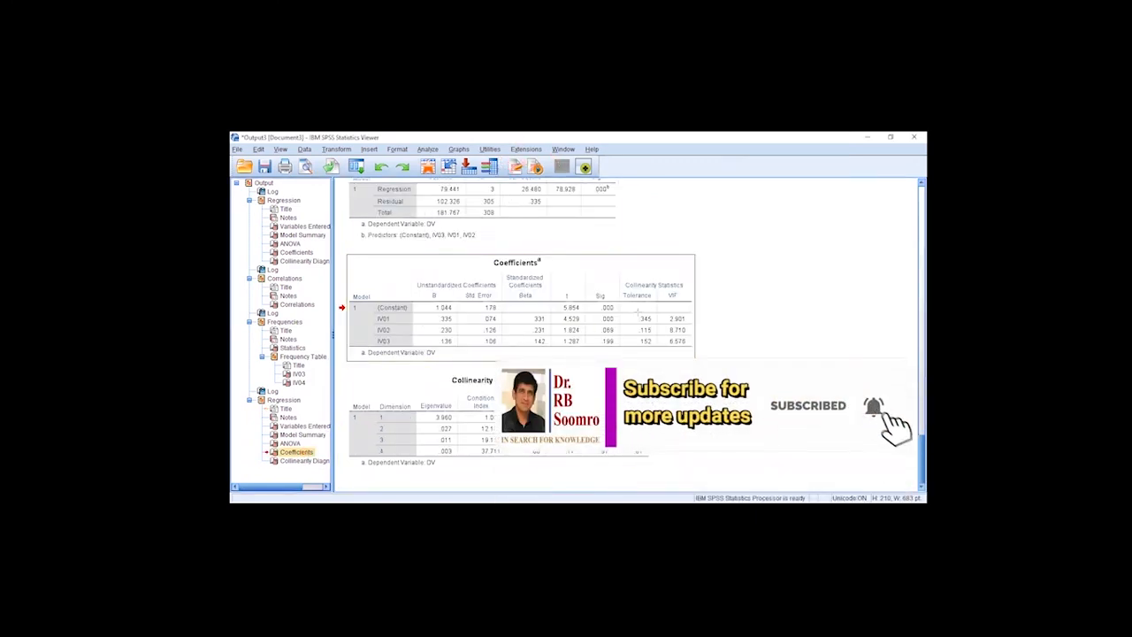
{"action": "left_click_drag", "start_coordinate": [656, 312], "coordinate": [694, 346]}
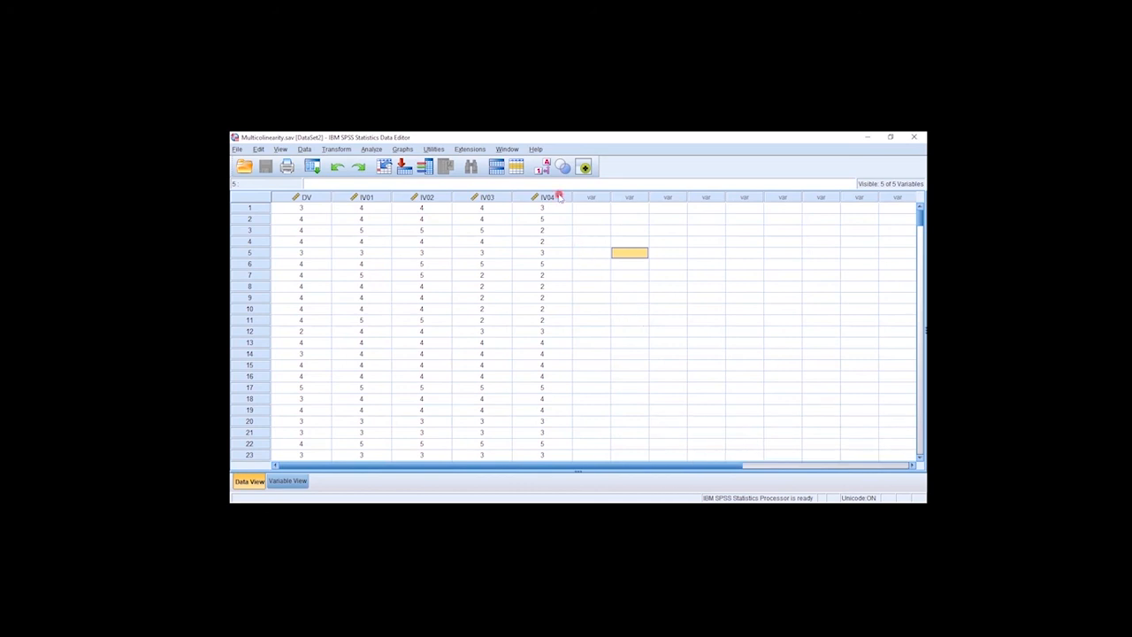
{"action": "mouse_move", "coordinate": [558, 196]}
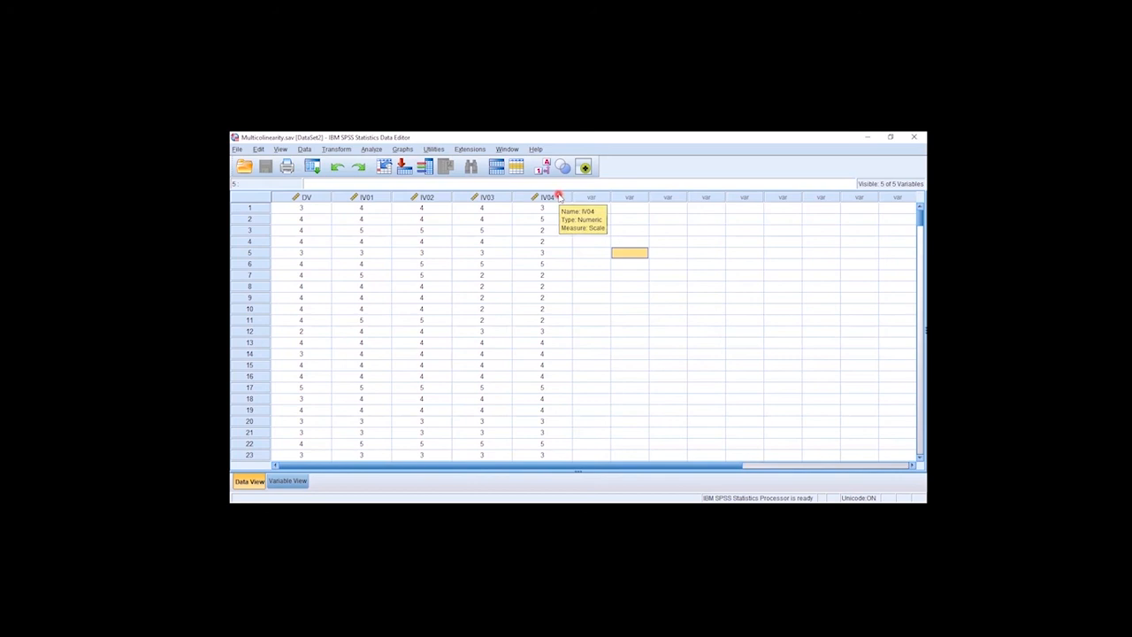